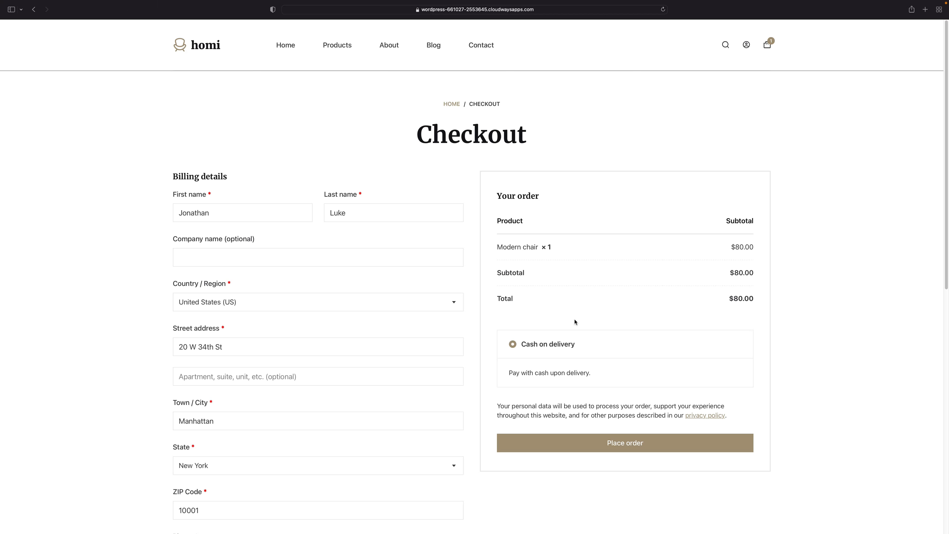
Open the WooCommerce Payments product page and review its fees by country.
{"action": "key", "text": "ctrl+Left"}
{"action": "left_click", "coordinate": [140, 10]}
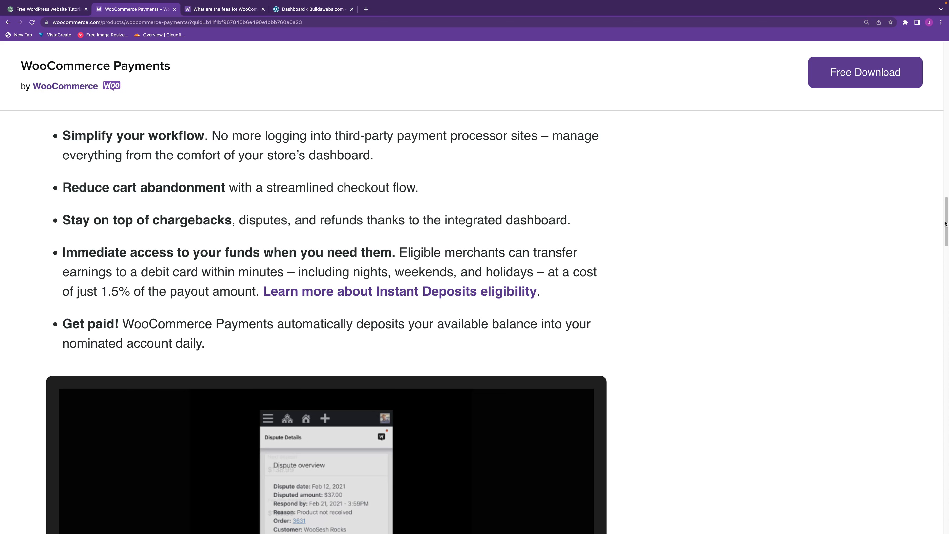
{"action": "scroll", "coordinate": [946, 198], "scroll_direction": "up", "scroll_amount": 3}
{"action": "scroll", "coordinate": [946, 198], "scroll_direction": "up", "scroll_amount": 4}
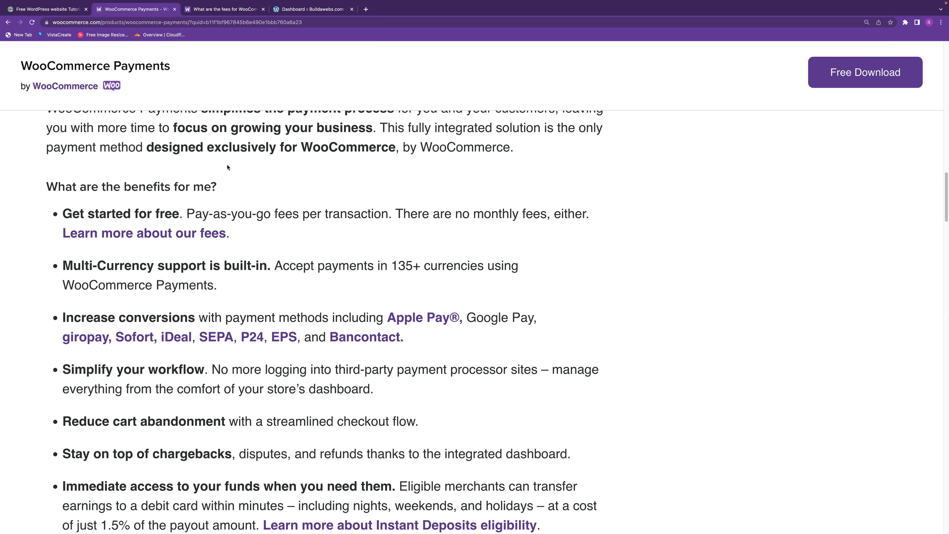
{"action": "left_click", "coordinate": [219, 12]}
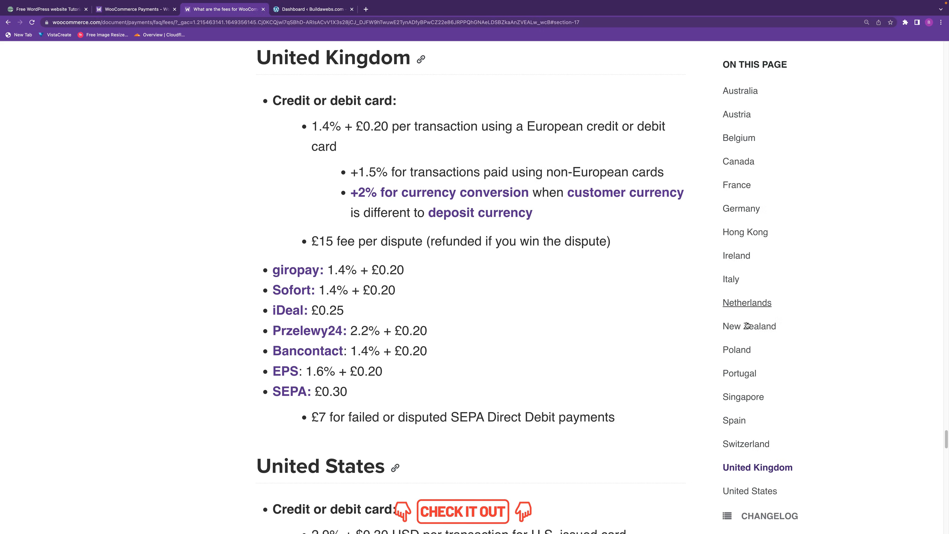
{"action": "left_click", "coordinate": [137, 10]}
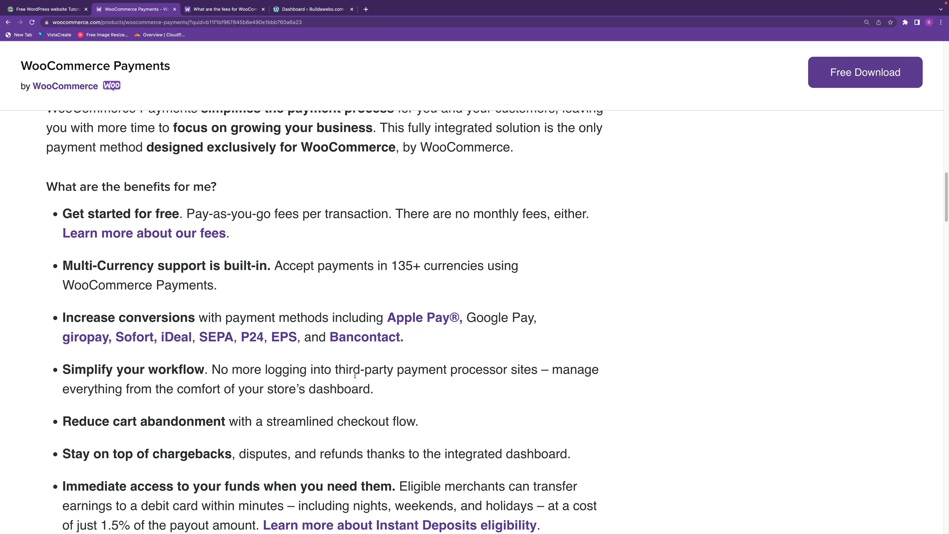
Highlight the workflow, on-store payment, preferred-currency and saved-card benefits on the product page.
{"action": "left_click_drag", "start_coordinate": [412, 384], "coordinate": [64, 373]}
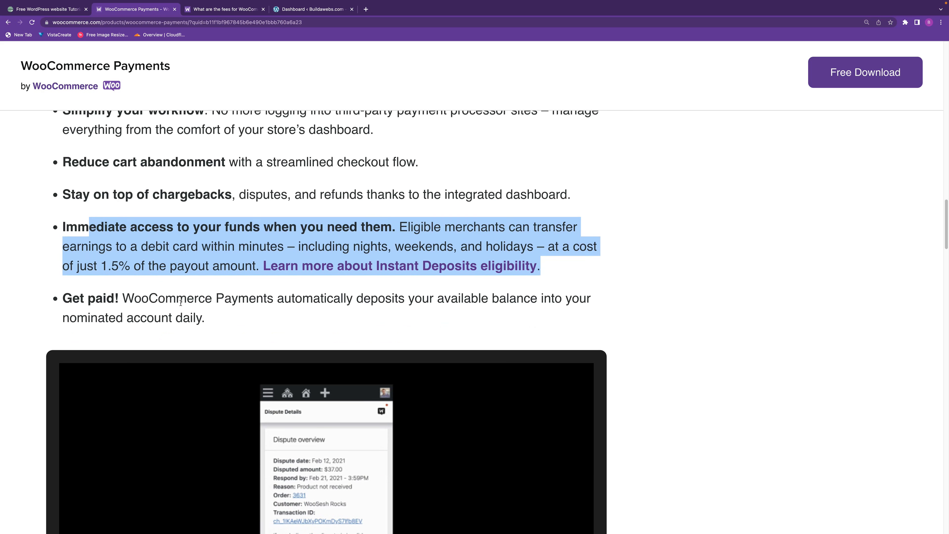
{"action": "left_click_drag", "start_coordinate": [149, 299], "coordinate": [247, 319]}
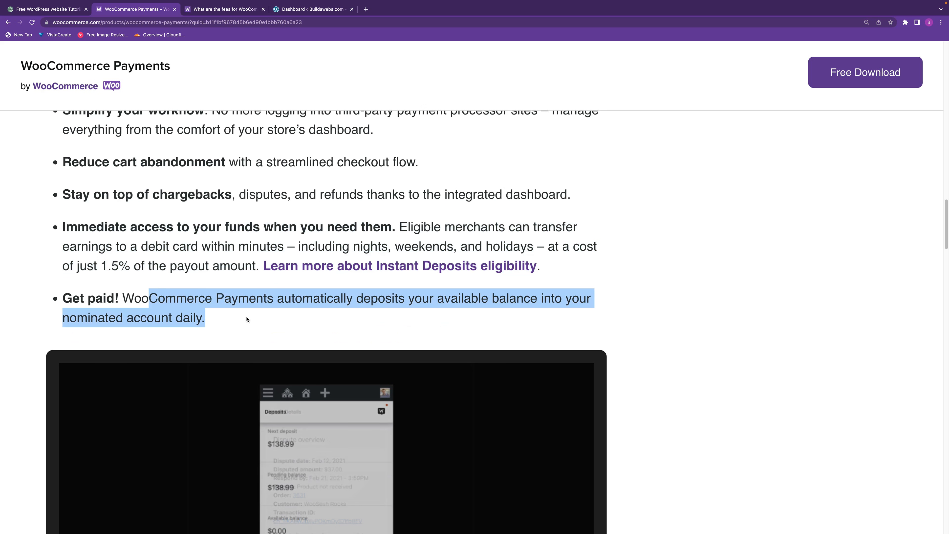
{"action": "scroll", "coordinate": [934, 284], "scroll_direction": "down", "scroll_amount": 10}
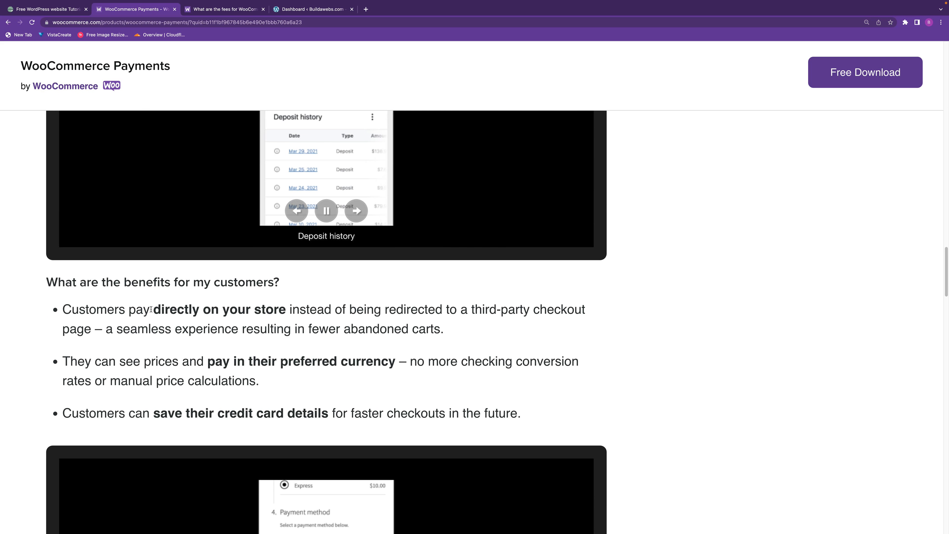
{"action": "left_click_drag", "start_coordinate": [160, 314], "coordinate": [445, 330]}
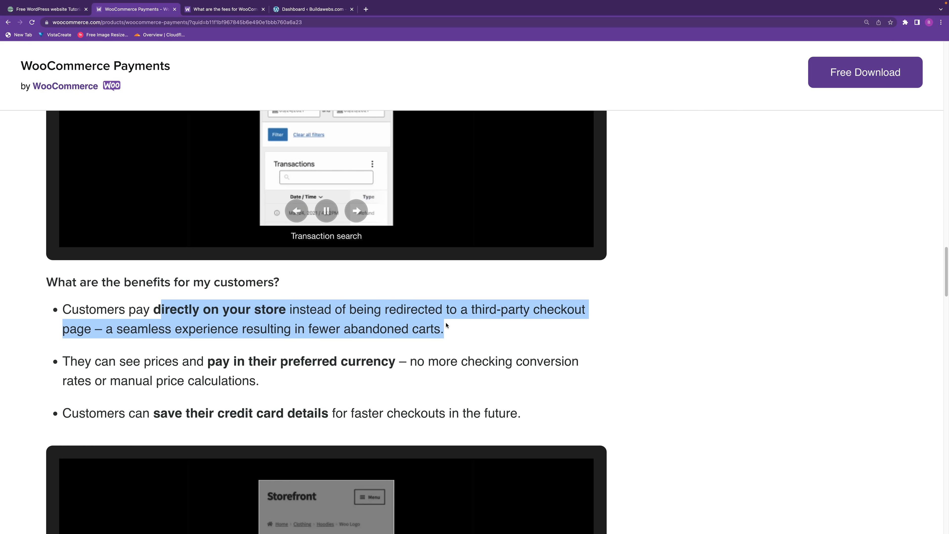
{"action": "left_click_drag", "start_coordinate": [134, 360], "coordinate": [573, 366]}
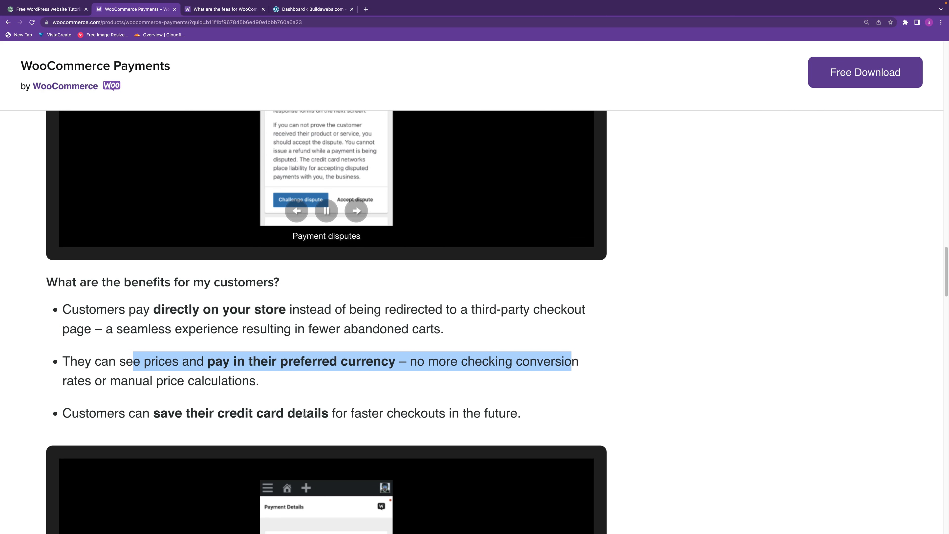
{"action": "left_click_drag", "start_coordinate": [168, 413], "coordinate": [440, 416]}
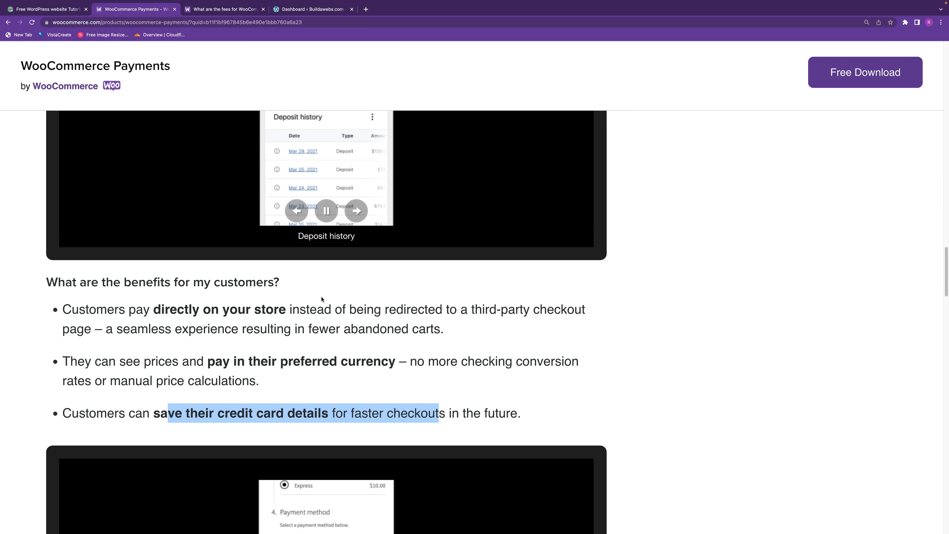
{"action": "left_click_drag", "start_coordinate": [947, 277], "coordinate": [942, 304]}
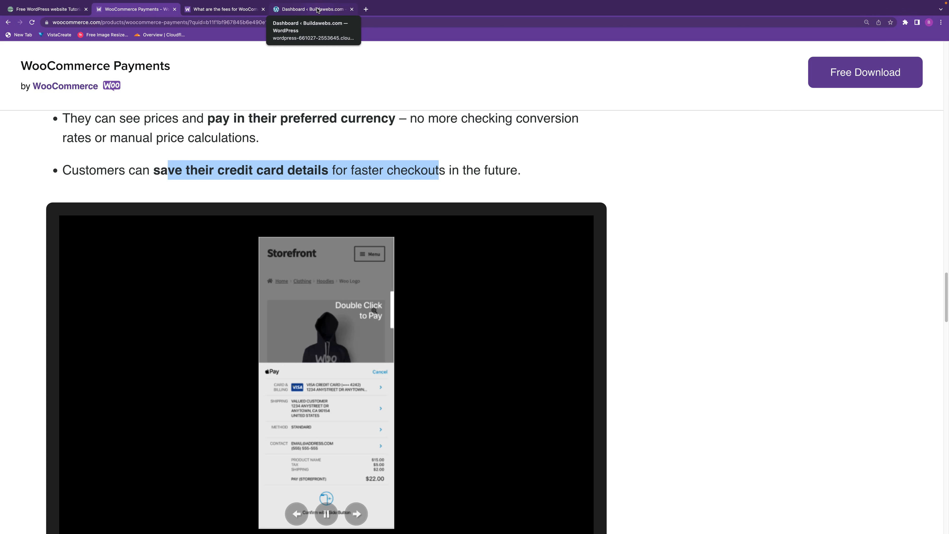
Open WooCommerce Settings on the Payments tab and scroll to the installed payment methods.
{"action": "left_click", "coordinate": [317, 10]}
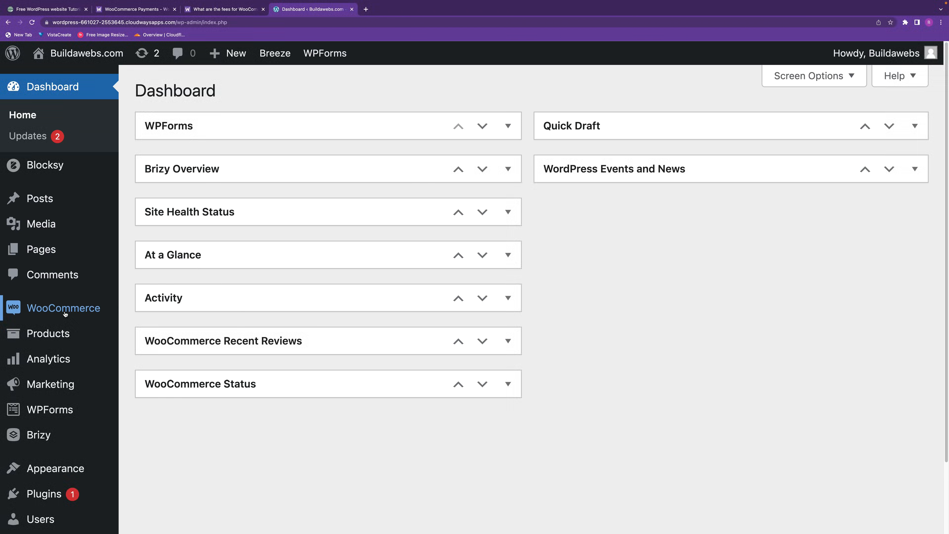
{"action": "mouse_move", "coordinate": [64, 312]}
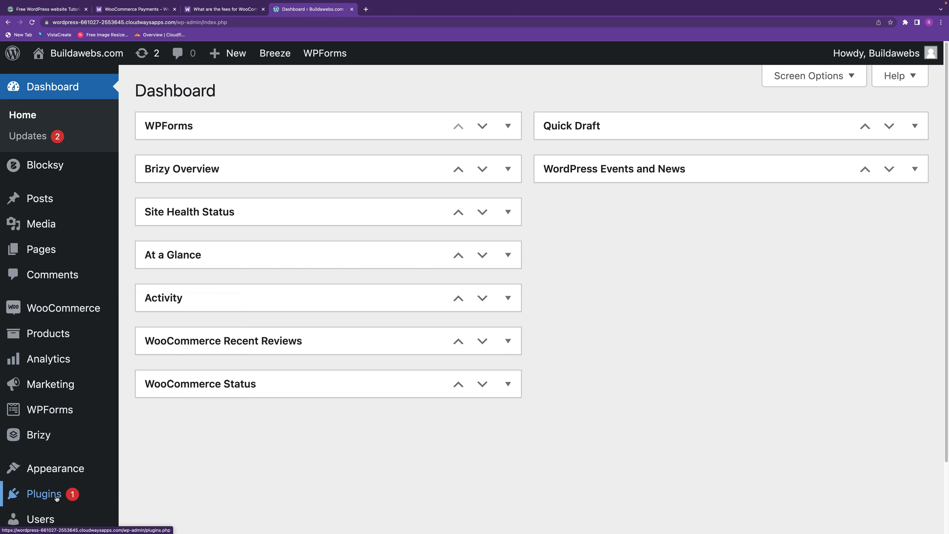
{"action": "mouse_move", "coordinate": [57, 497]}
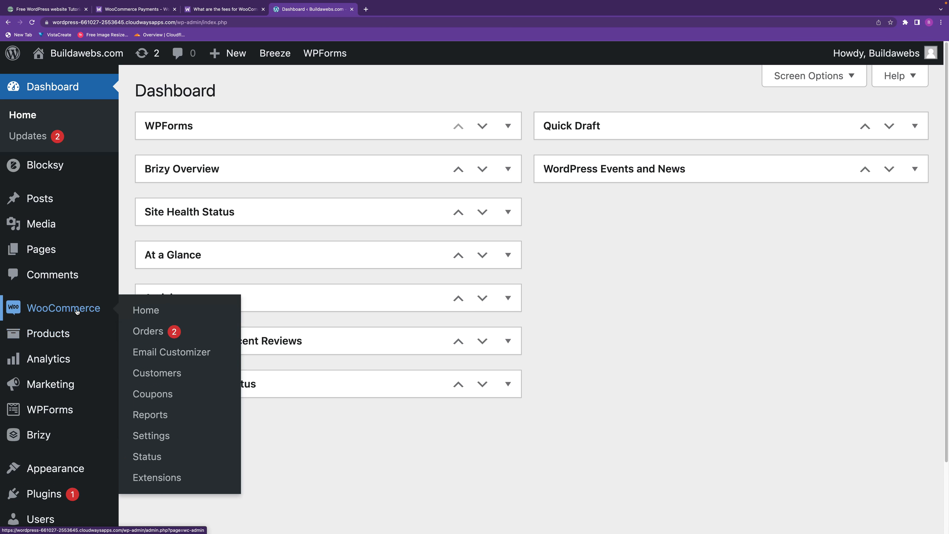
{"action": "left_click", "coordinate": [161, 439]}
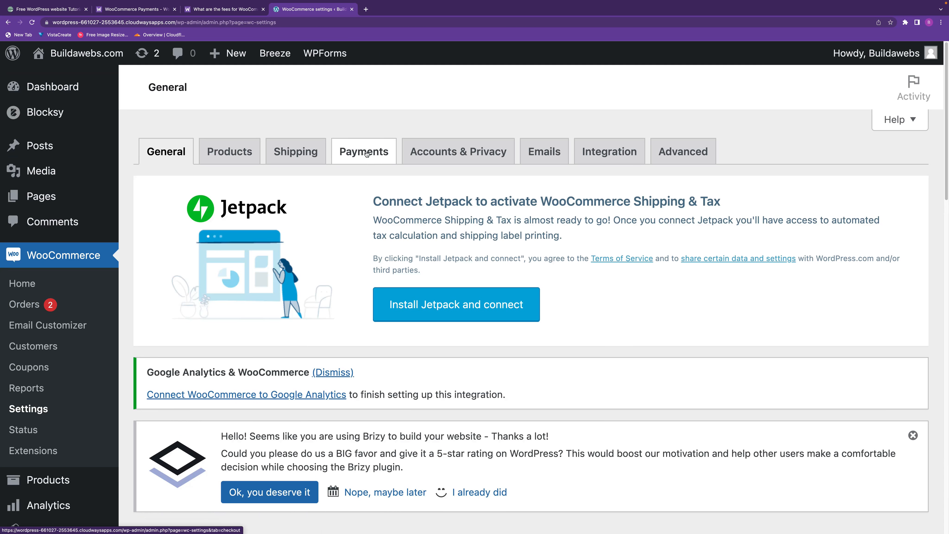
{"action": "left_click", "coordinate": [366, 153]}
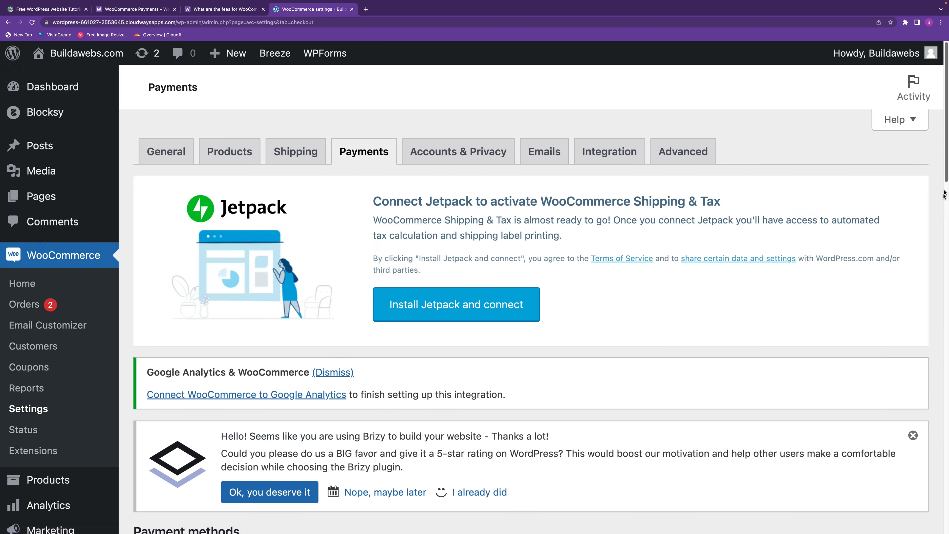
{"action": "scroll", "coordinate": [932, 285], "scroll_direction": "down", "scroll_amount": 6}
{"action": "scroll", "coordinate": [933, 285], "scroll_direction": "down", "scroll_amount": 5}
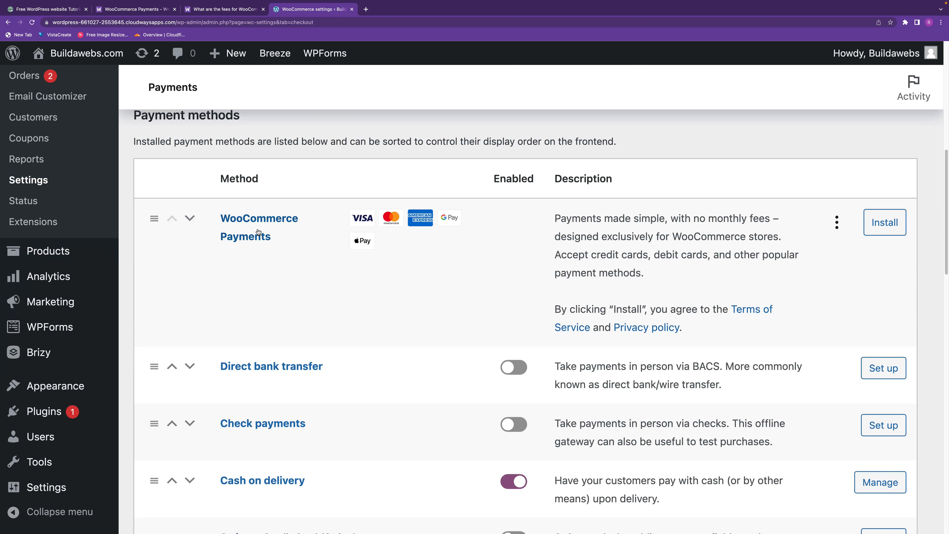
Install WooCommerce Payments and scroll its Connect page to the Finish setup button.
{"action": "left_click", "coordinate": [890, 228]}
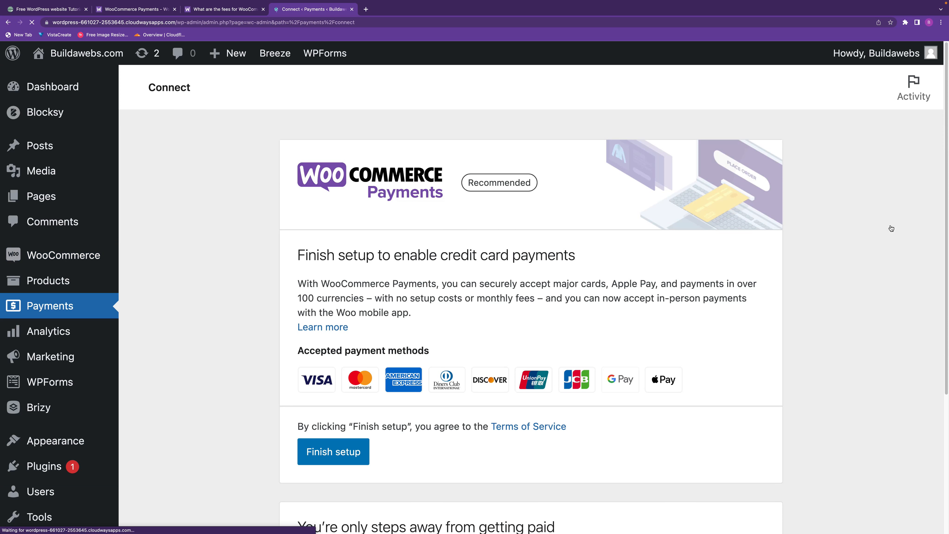
{"action": "scroll", "coordinate": [753, 323], "scroll_direction": "down", "scroll_amount": 2}
{"action": "scroll", "coordinate": [530, 284], "scroll_direction": "down", "scroll_amount": 2}
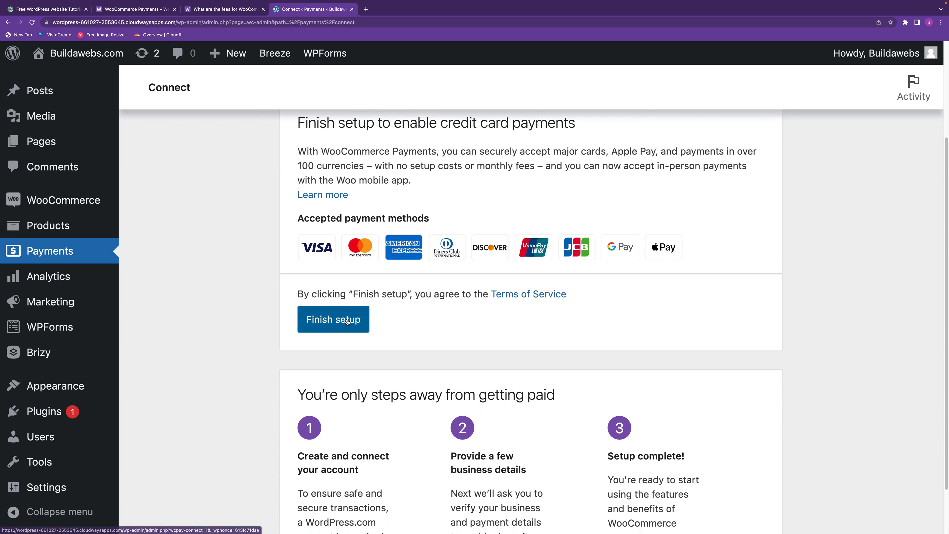
{"action": "scroll", "coordinate": [945, 224], "scroll_direction": "down", "scroll_amount": 1}
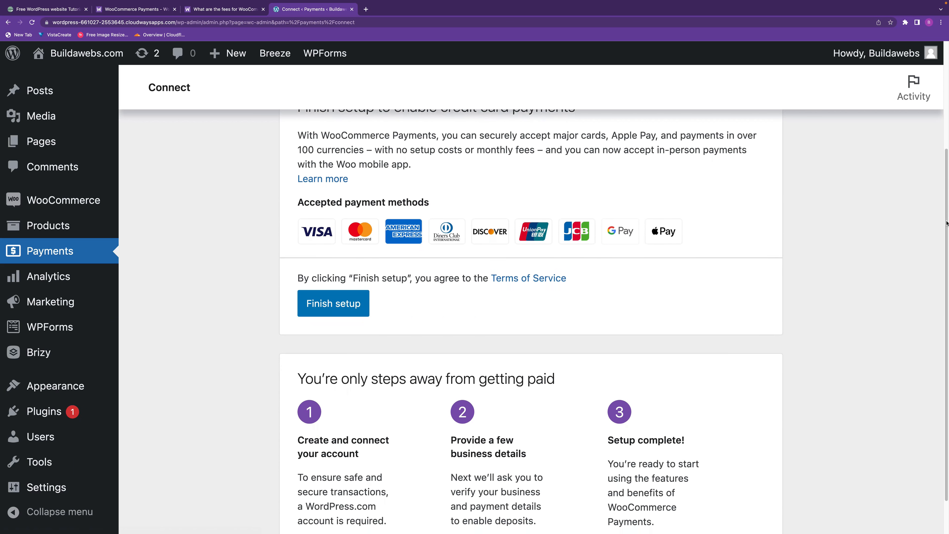
{"action": "scroll", "coordinate": [946, 223], "scroll_direction": "down", "scroll_amount": 1}
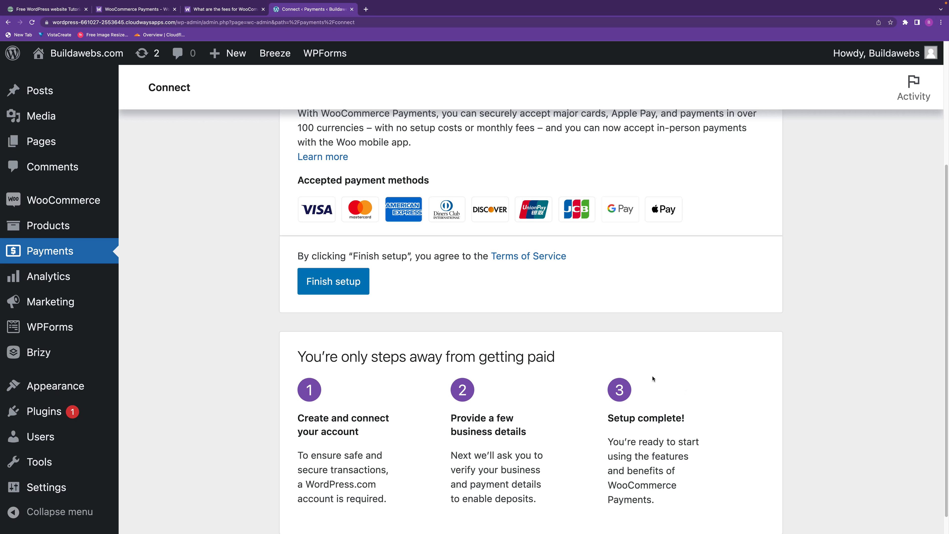
{"action": "scroll", "coordinate": [946, 262], "scroll_direction": "up", "scroll_amount": 2}
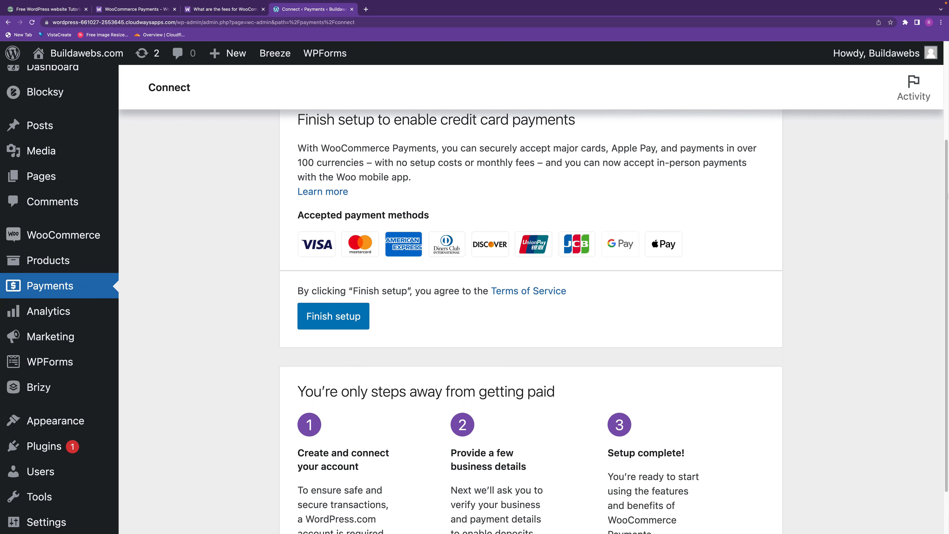
{"action": "scroll", "coordinate": [319, 293], "scroll_direction": "up", "scroll_amount": 1}
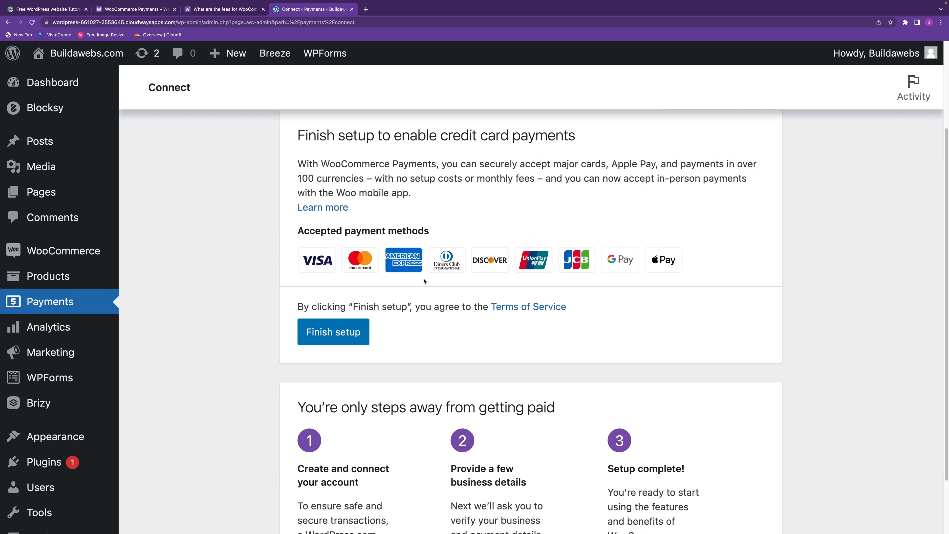
Start connecting WooCommerce Payments and continue with the pasted account e-mail address.
{"action": "left_click", "coordinate": [339, 338]}
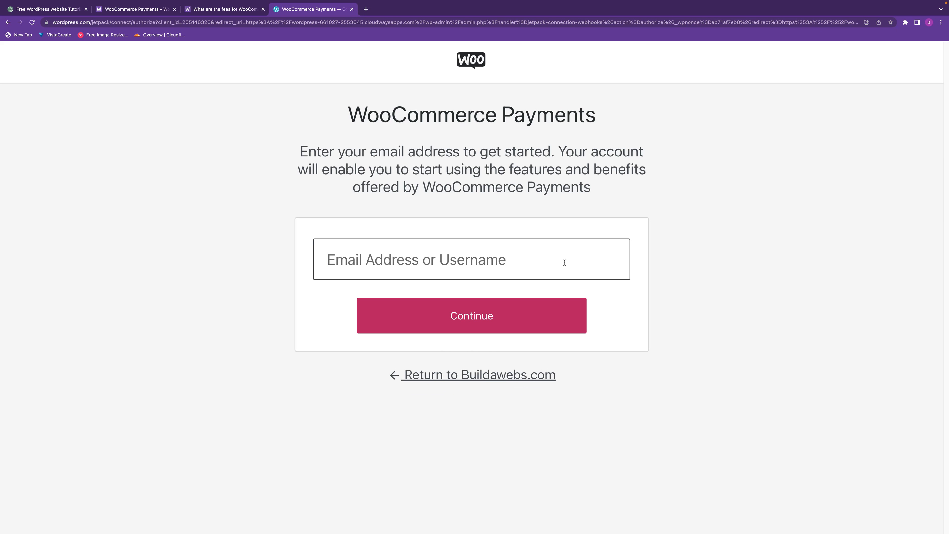
{"action": "key", "text": "super+v"}
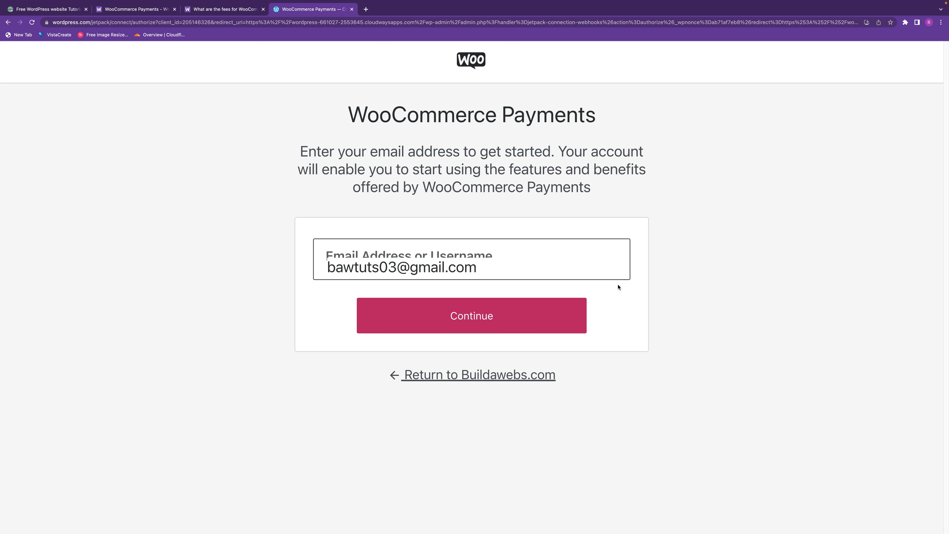
{"action": "left_click", "coordinate": [481, 318]}
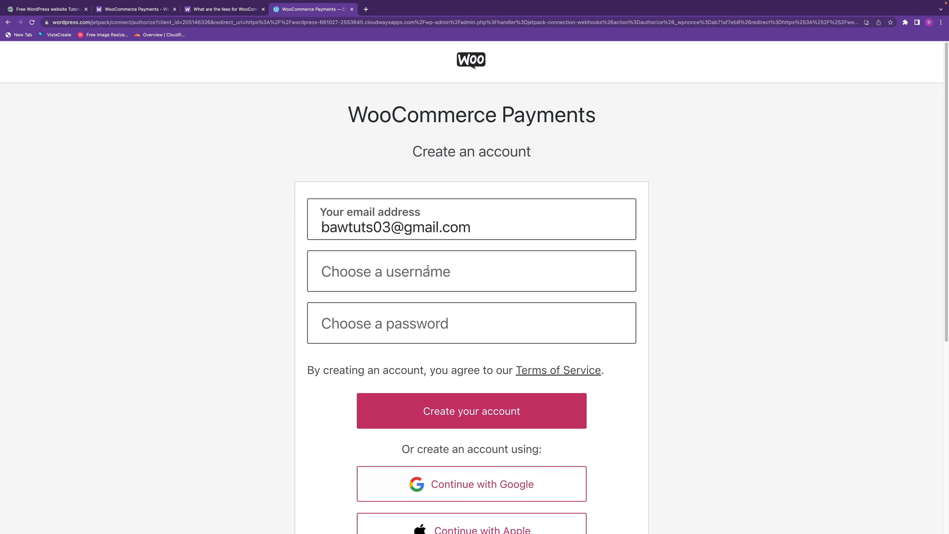
Use the e-mail's name part as the username, enter a password and create the account.
{"action": "left_click_drag", "start_coordinate": [373, 230], "coordinate": [329, 229]}
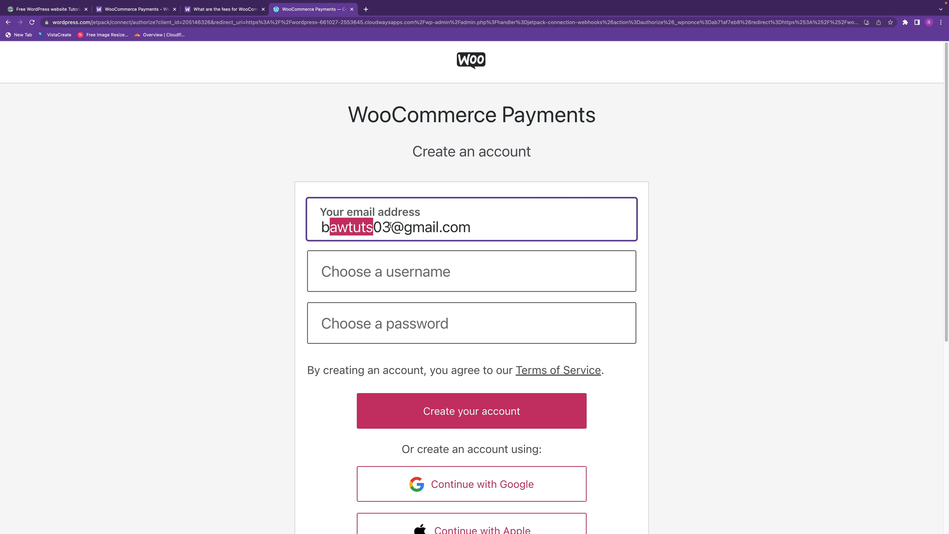
{"action": "left_click_drag", "start_coordinate": [391, 227], "coordinate": [282, 222]}
{"action": "key", "text": "ctrl+c"}
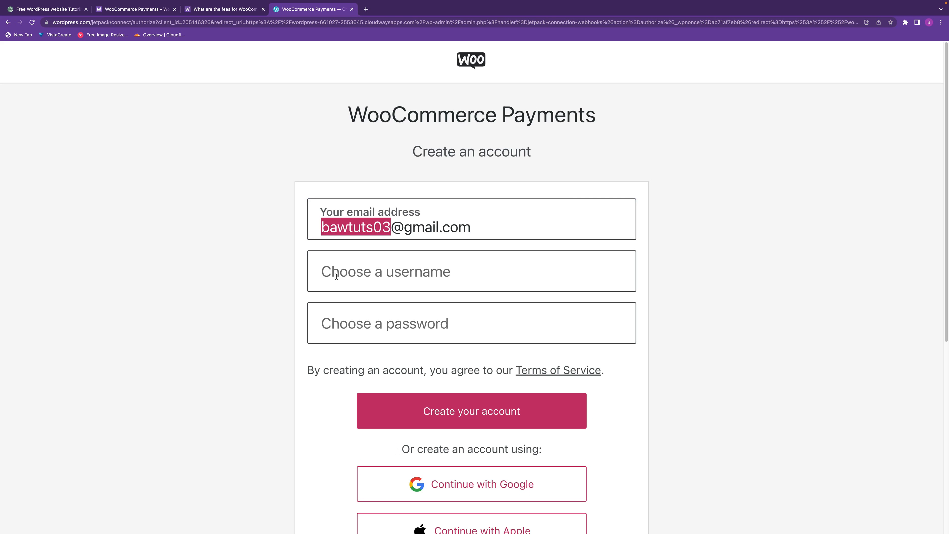
{"action": "left_click", "coordinate": [334, 272]}
{"action": "key", "text": "ctrl+v"}
{"action": "left_click", "coordinate": [373, 323]}
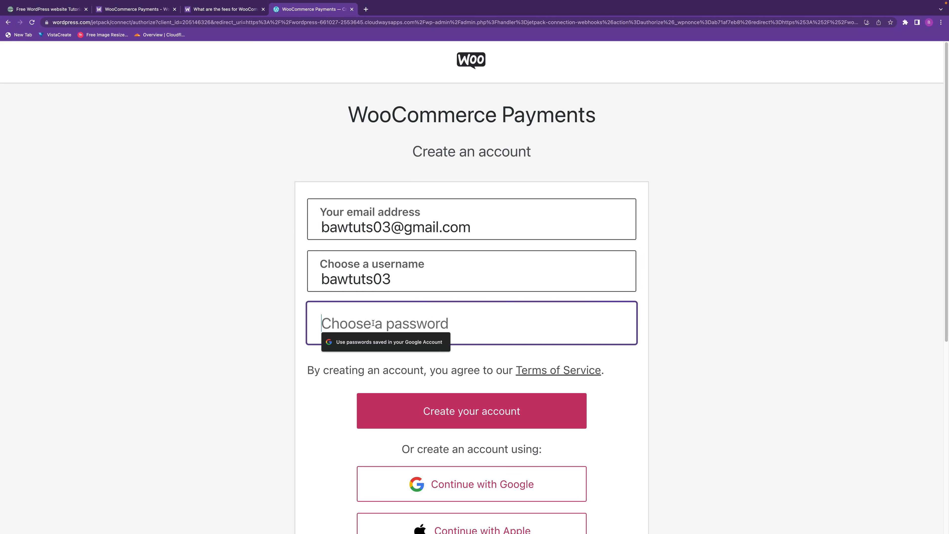
{"action": "type", "text": "*******"}
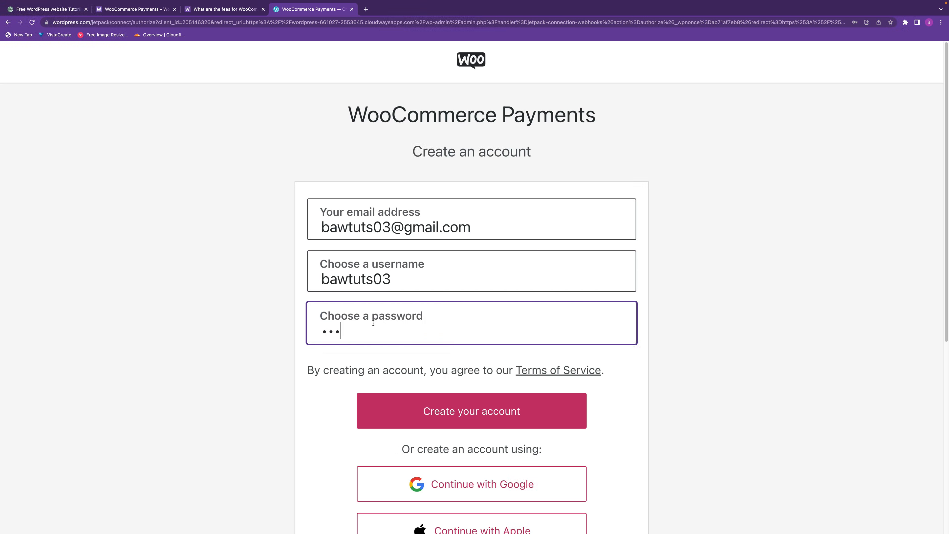
{"action": "type", "text": "********"}
{"action": "scroll", "coordinate": [523, 486], "scroll_direction": "down", "scroll_amount": 1}
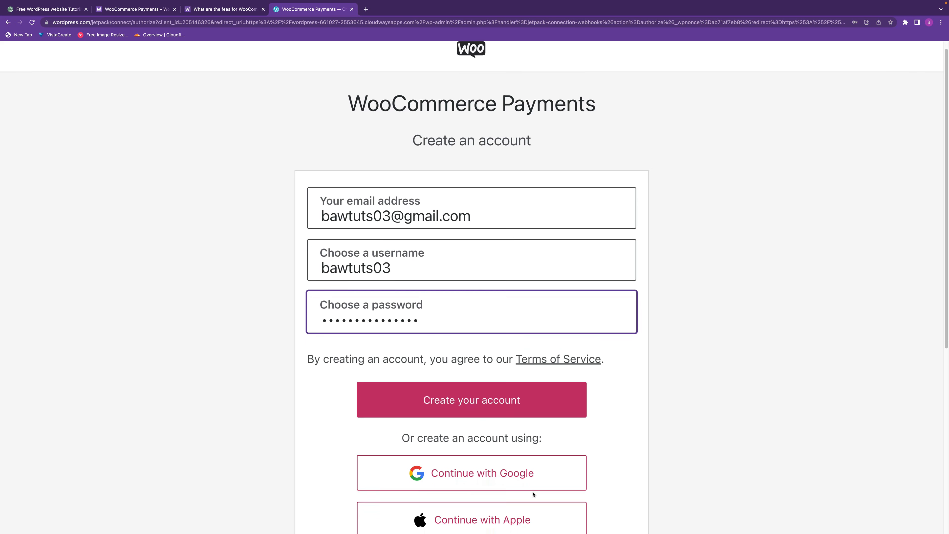
{"action": "scroll", "coordinate": [537, 482], "scroll_direction": "down", "scroll_amount": 5}
{"action": "left_click", "coordinate": [494, 297]}
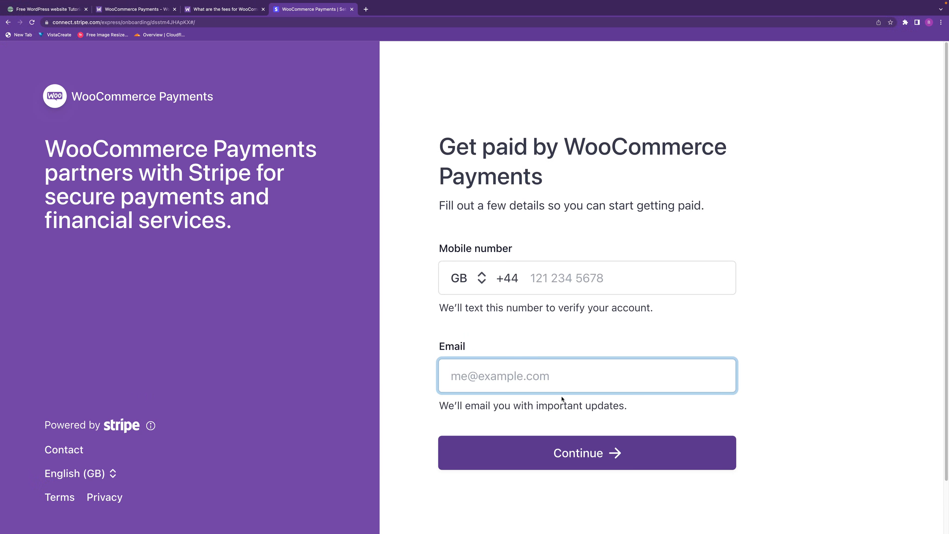
Continue past the mobile and e-mail form and enter the texted verification code.
{"action": "left_click", "coordinate": [598, 449]}
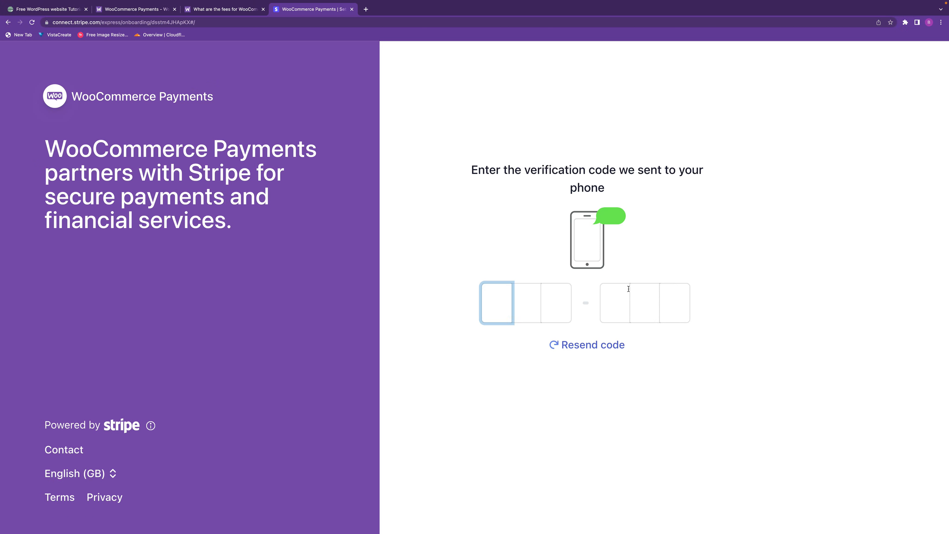
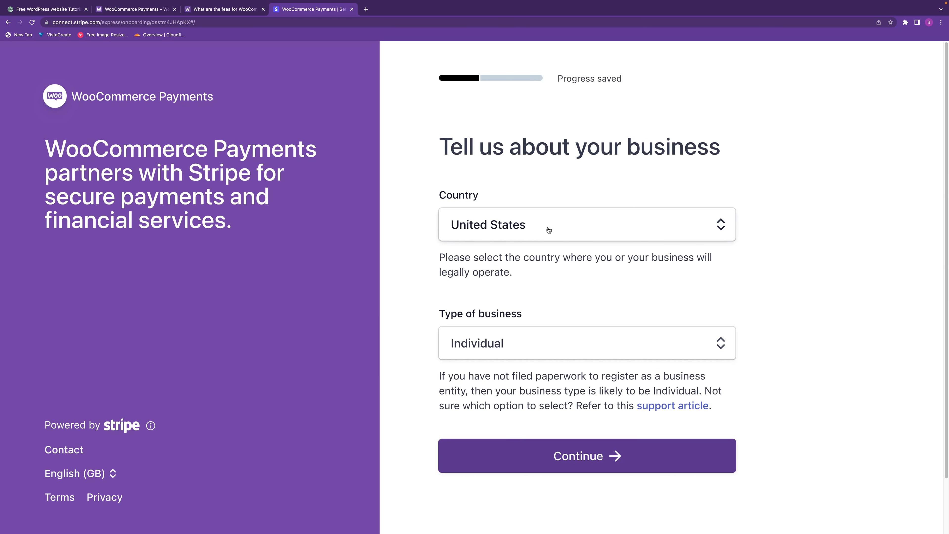
Set the country to United Kingdom and business type to Individual / Sole Trader, then continue.
{"action": "left_click", "coordinate": [548, 229]}
{"action": "left_click", "coordinate": [535, 210]}
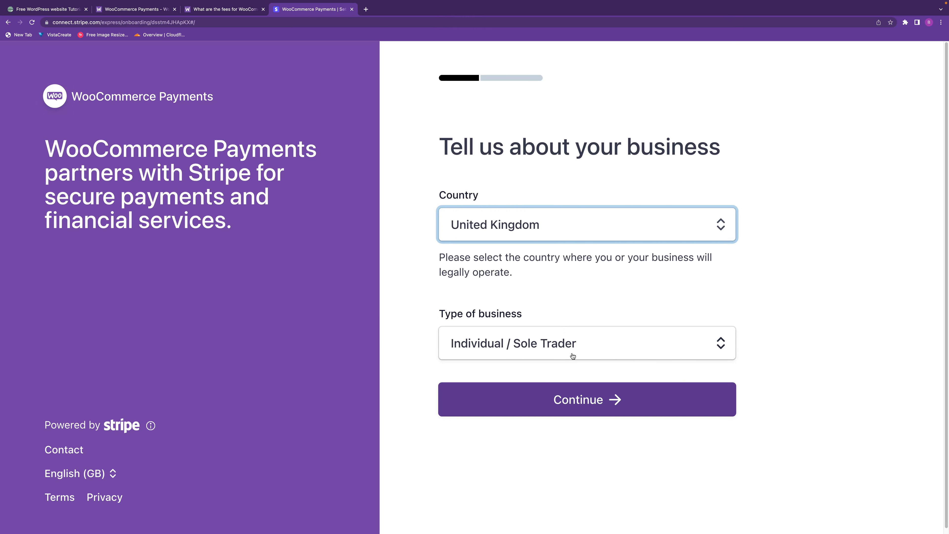
{"action": "left_click", "coordinate": [585, 346]}
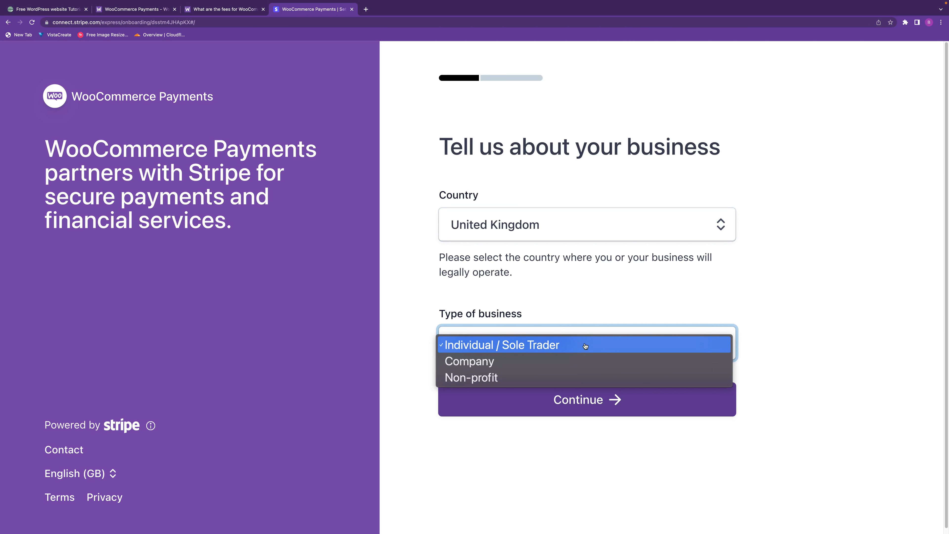
{"action": "left_click", "coordinate": [570, 360]}
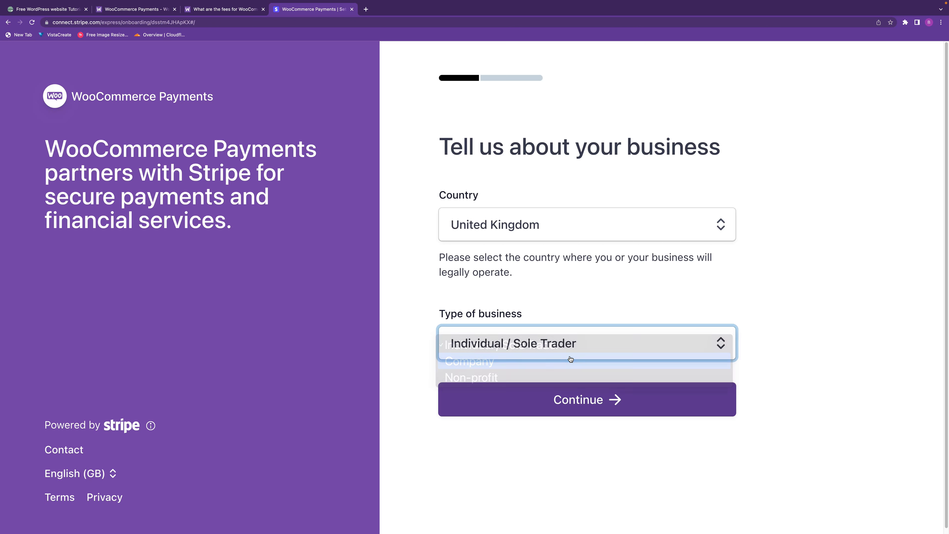
{"action": "left_click", "coordinate": [552, 433]}
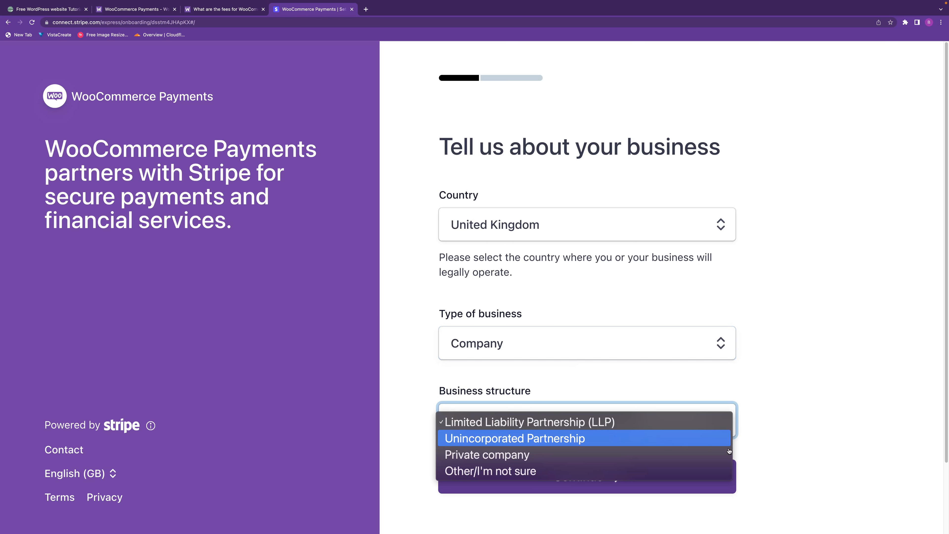
{"action": "left_click", "coordinate": [793, 443]}
{"action": "left_click", "coordinate": [561, 354]}
{"action": "left_click", "coordinate": [552, 360]}
{"action": "left_click", "coordinate": [552, 346]}
{"action": "left_click", "coordinate": [534, 313]}
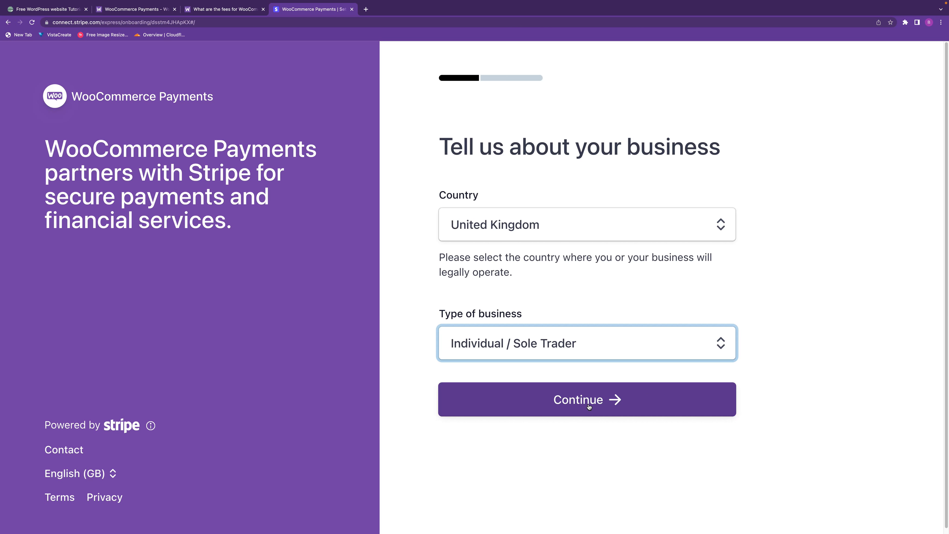
{"action": "left_click", "coordinate": [588, 406]}
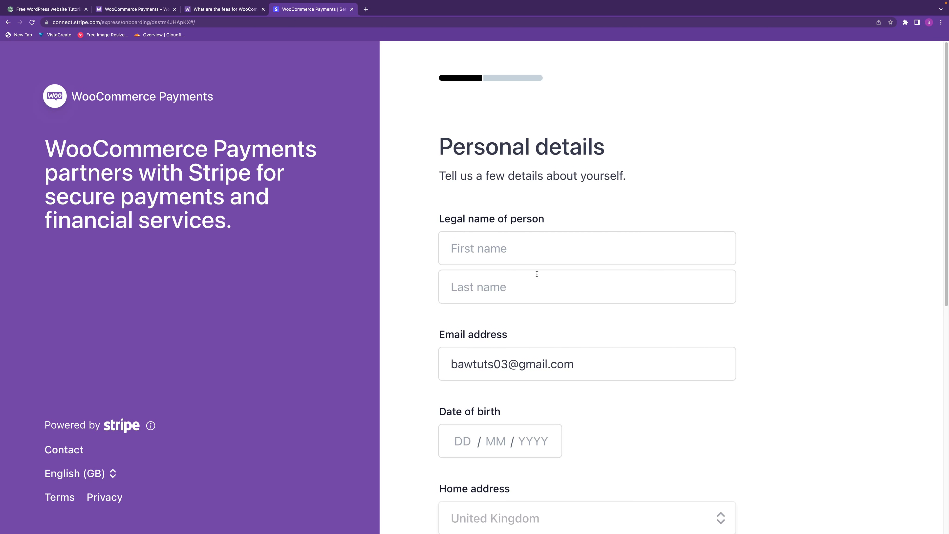
{"action": "scroll", "coordinate": [940, 282], "scroll_direction": "down", "scroll_amount": 5}
{"action": "scroll", "coordinate": [940, 348], "scroll_direction": "down", "scroll_amount": 6}
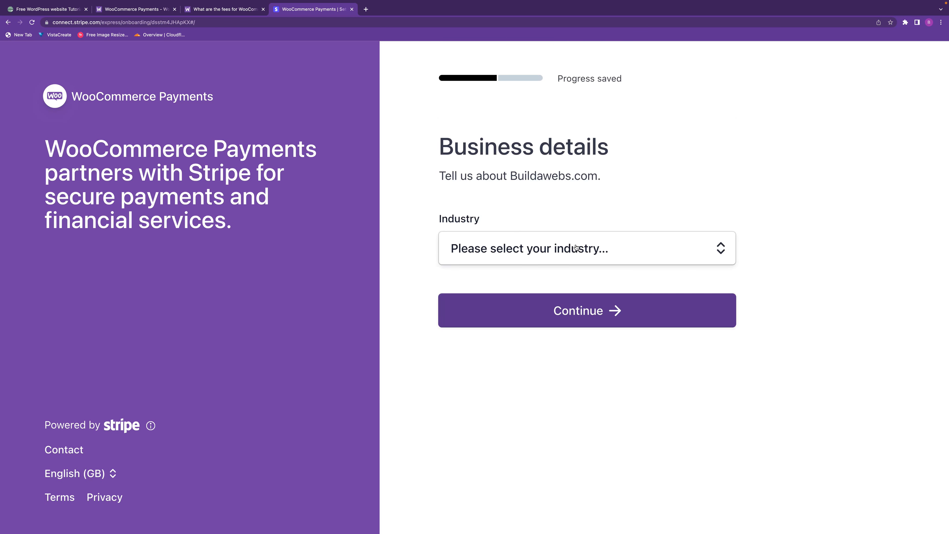
Choose Clothing and accessories as the industry and continue.
{"action": "left_click", "coordinate": [575, 247]}
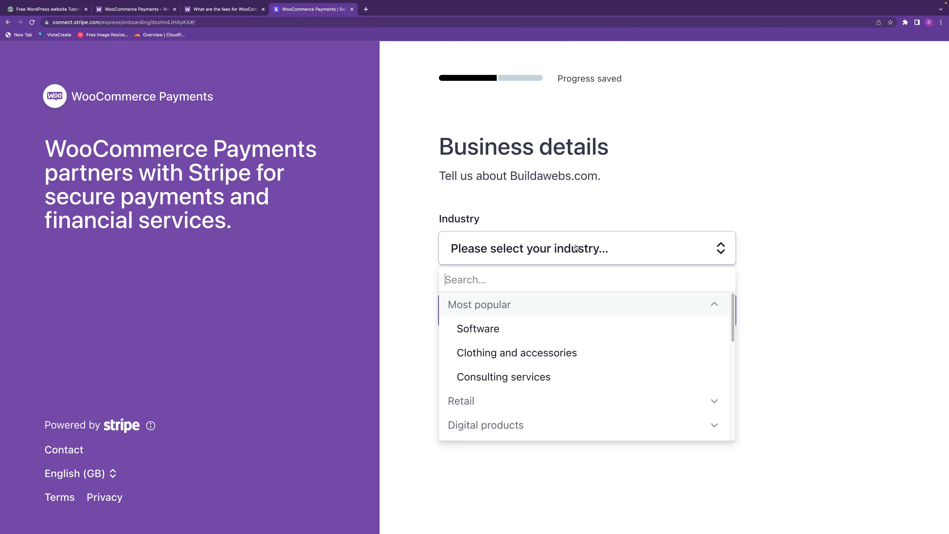
{"action": "left_click", "coordinate": [548, 359]}
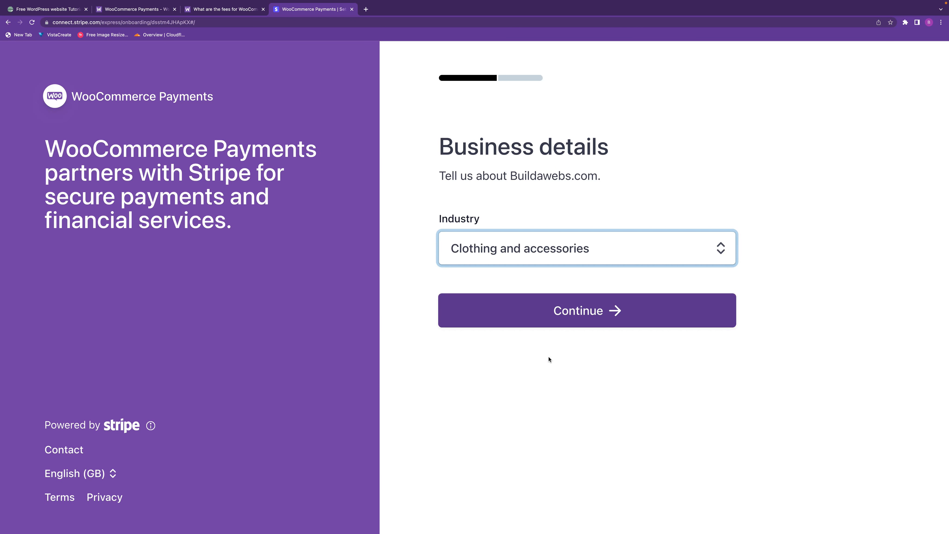
{"action": "left_click", "coordinate": [586, 311]}
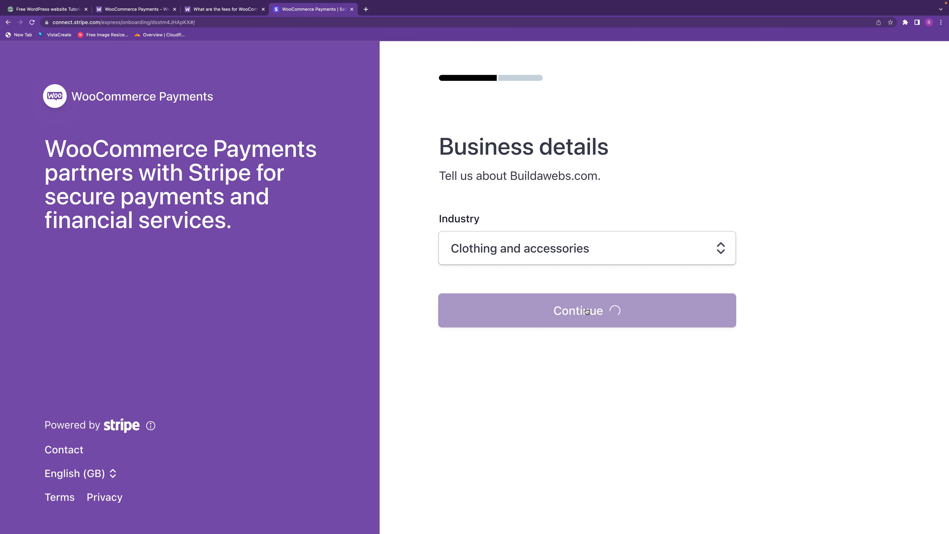
Set the payout currency to GBP - British Pound and save the bank details.
{"action": "left_click", "coordinate": [585, 318]}
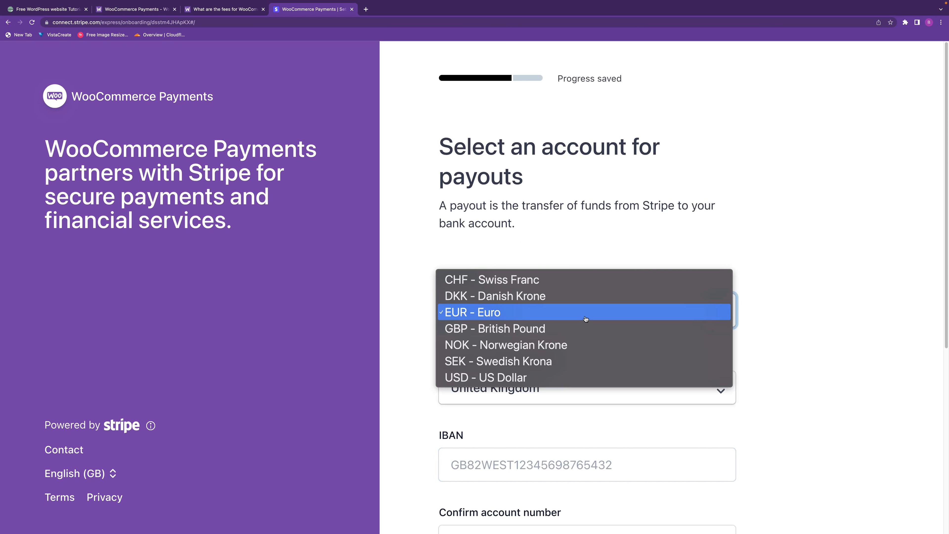
{"action": "left_click", "coordinate": [576, 328]}
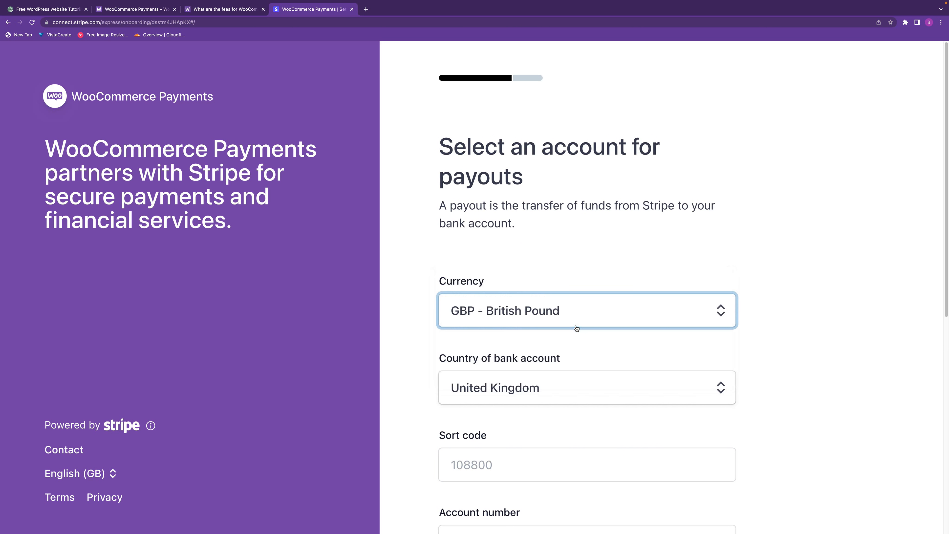
{"action": "left_click", "coordinate": [574, 324]}
{"action": "left_click", "coordinate": [799, 318]}
{"action": "scroll", "coordinate": [617, 414], "scroll_direction": "down", "scroll_amount": 4}
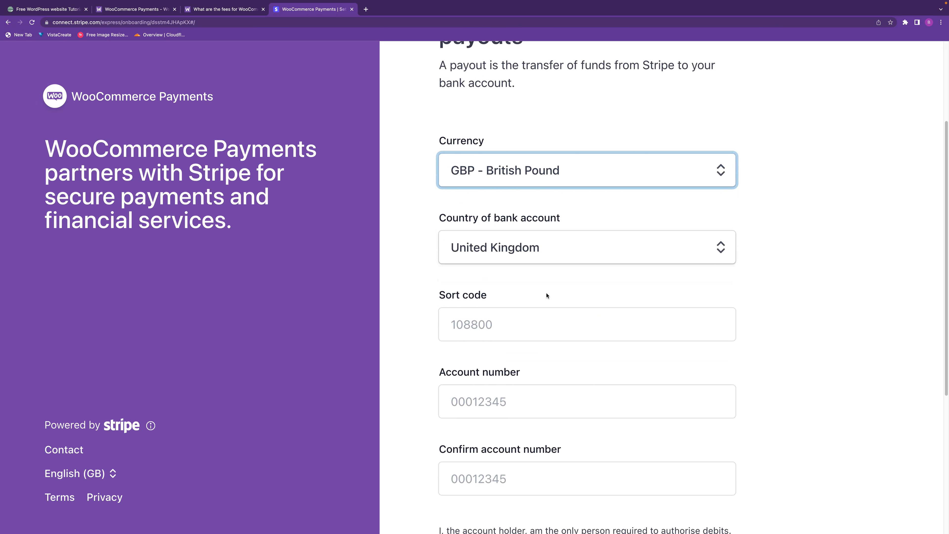
{"action": "scroll", "coordinate": [591, 355], "scroll_direction": "down", "scroll_amount": 4}
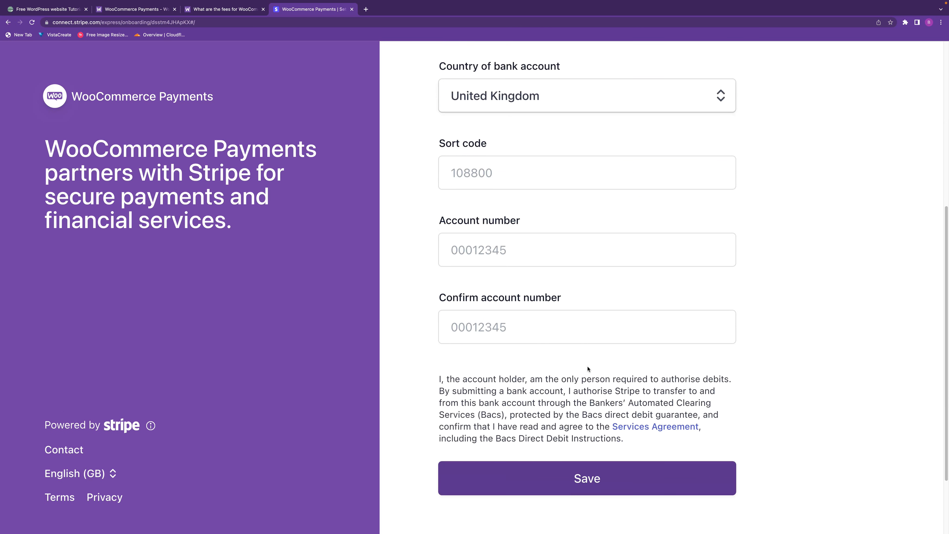
{"action": "left_click", "coordinate": [609, 488]}
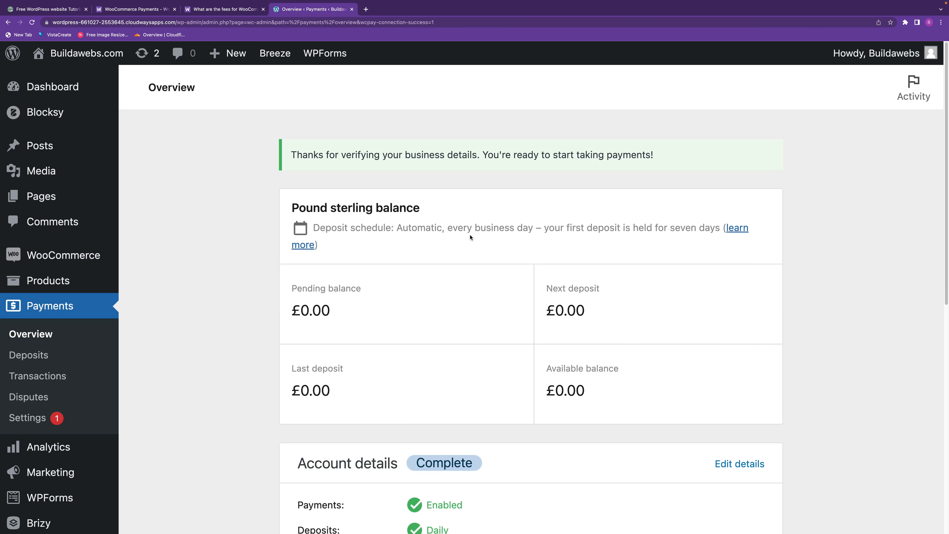
Switch to the browser showing the store's checkout page.
{"action": "key", "text": "super+Tab"}
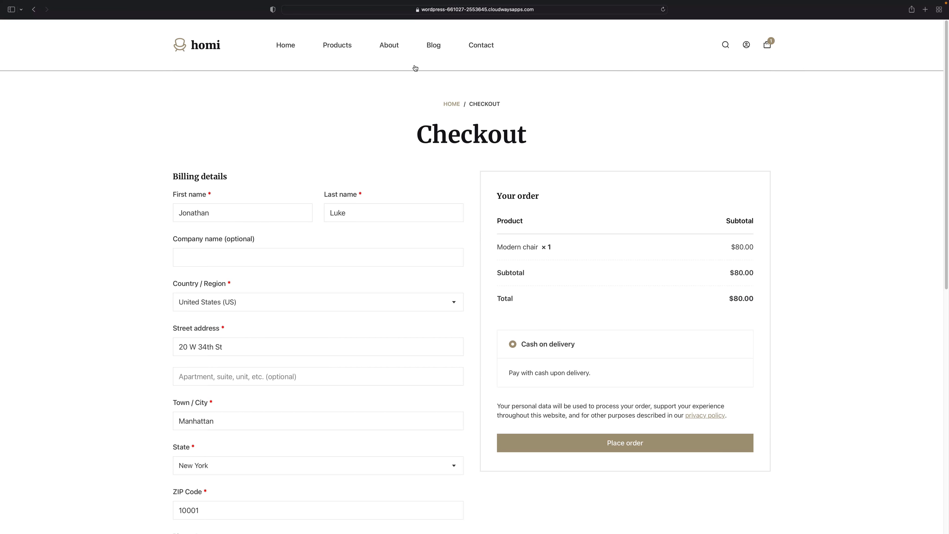
Reload the checkout and select Credit card / debit card as the payment method.
{"action": "left_click", "coordinate": [661, 10]}
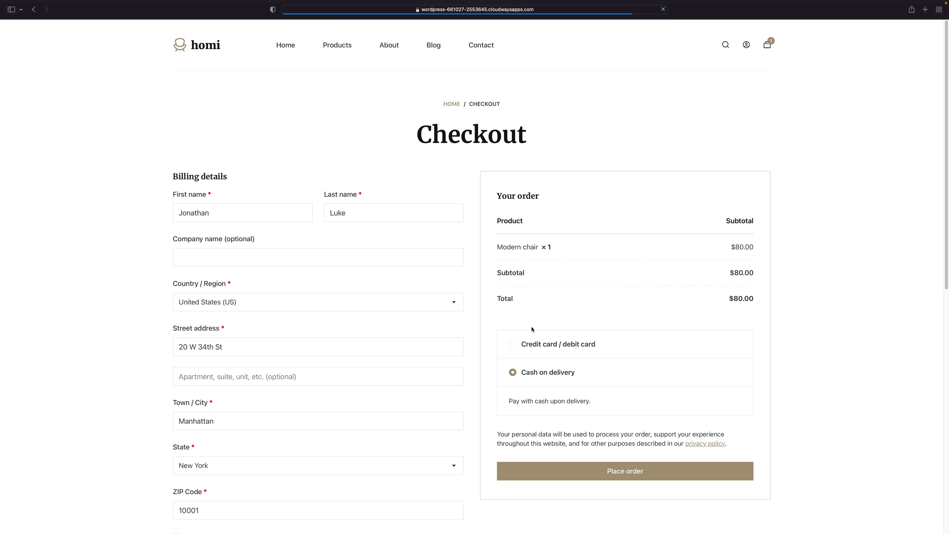
{"action": "left_click", "coordinate": [513, 344]}
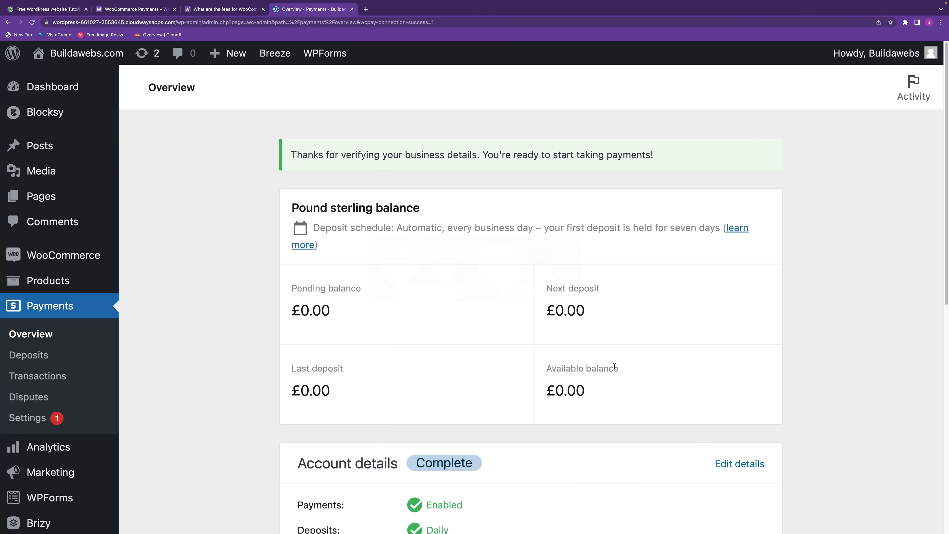
Enable test mode for WooCommerce Payments in the Payments settings and save the changes.
{"action": "mouse_move", "coordinate": [50, 258]}
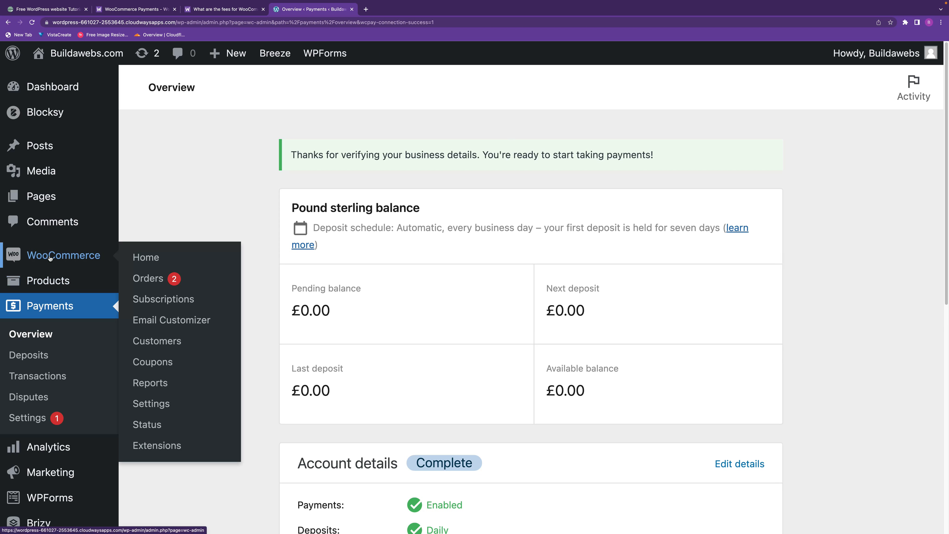
{"action": "left_click", "coordinate": [159, 407]}
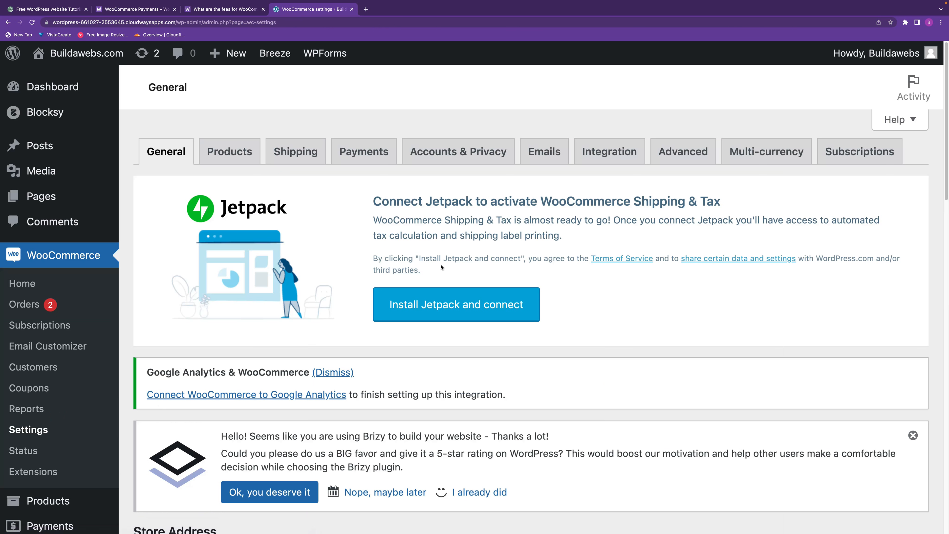
{"action": "left_click", "coordinate": [370, 154]}
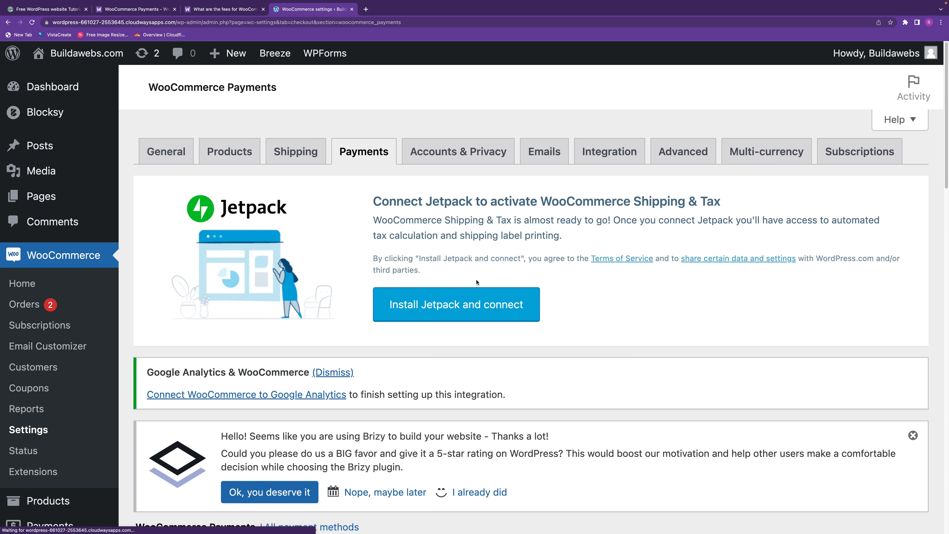
{"action": "scroll", "coordinate": [505, 374], "scroll_direction": "down", "scroll_amount": 10}
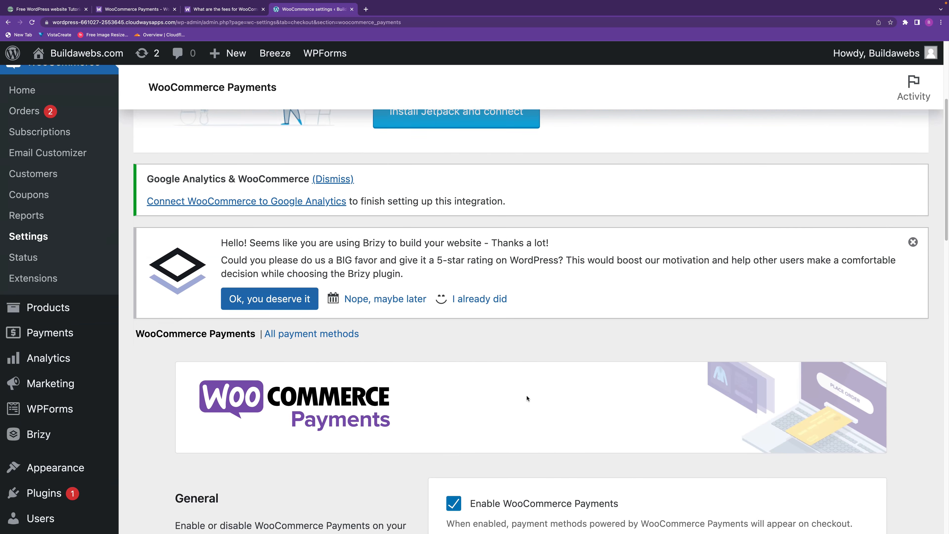
{"action": "scroll", "coordinate": [536, 402], "scroll_direction": "down", "scroll_amount": 2}
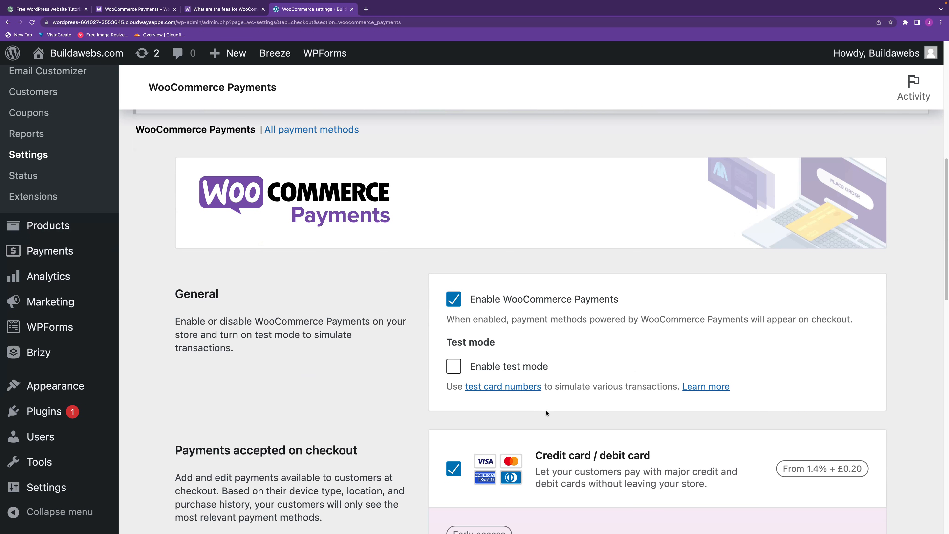
{"action": "left_click", "coordinate": [454, 368]}
{"action": "scroll", "coordinate": [842, 434], "scroll_direction": "down", "scroll_amount": 20}
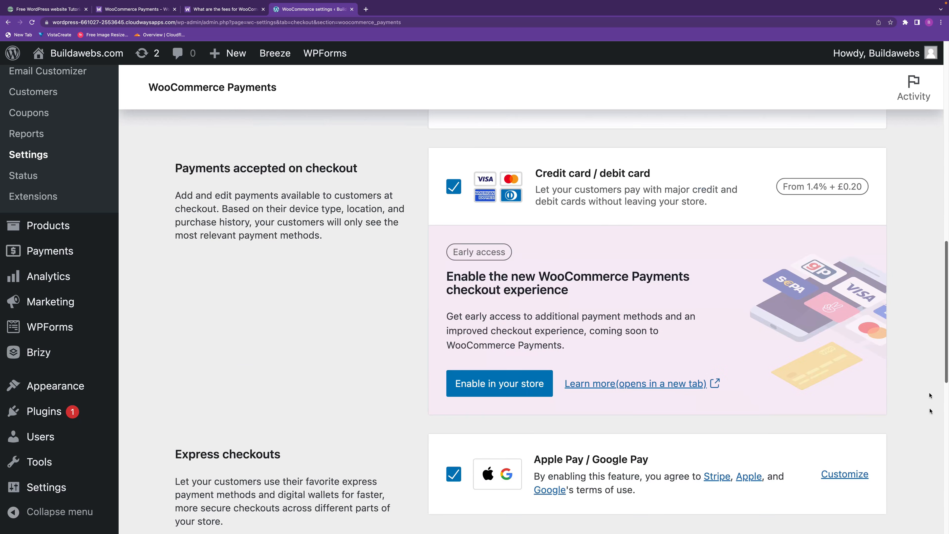
{"action": "left_click", "coordinate": [842, 435]}
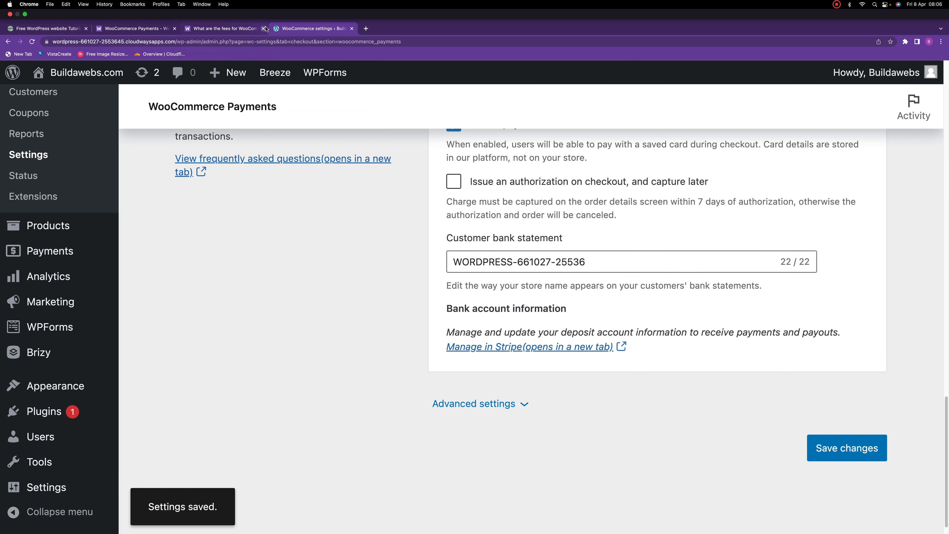
{"action": "key", "text": "ctrl+Right"}
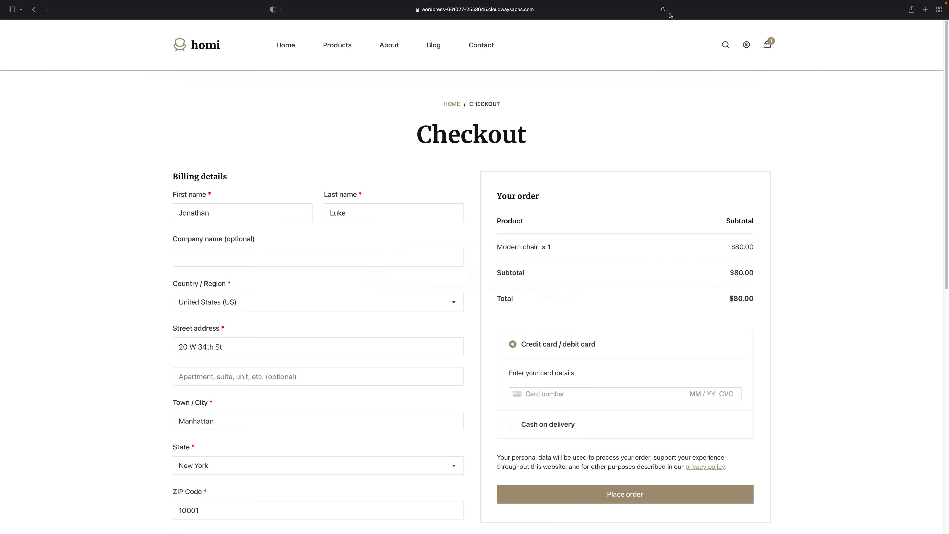
Reload checkout, choose Credit card / debit card, and paste in the test Visa card number.
{"action": "left_click", "coordinate": [663, 9]}
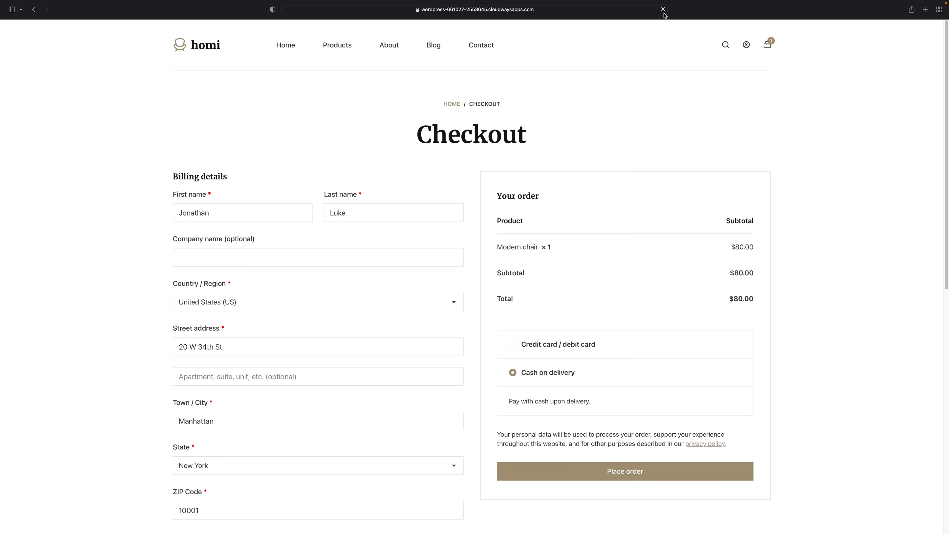
{"action": "left_click", "coordinate": [516, 346]}
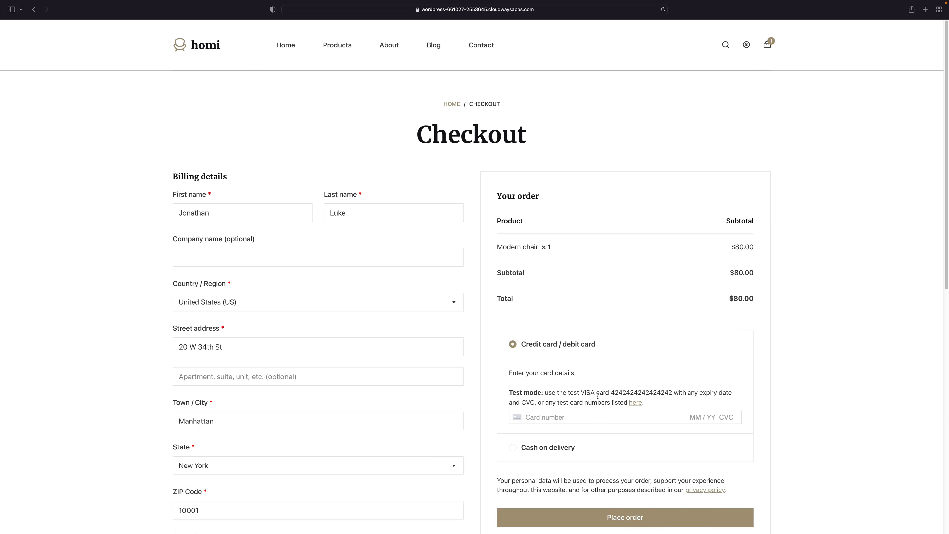
{"action": "left_click_drag", "start_coordinate": [610, 393], "coordinate": [673, 392]}
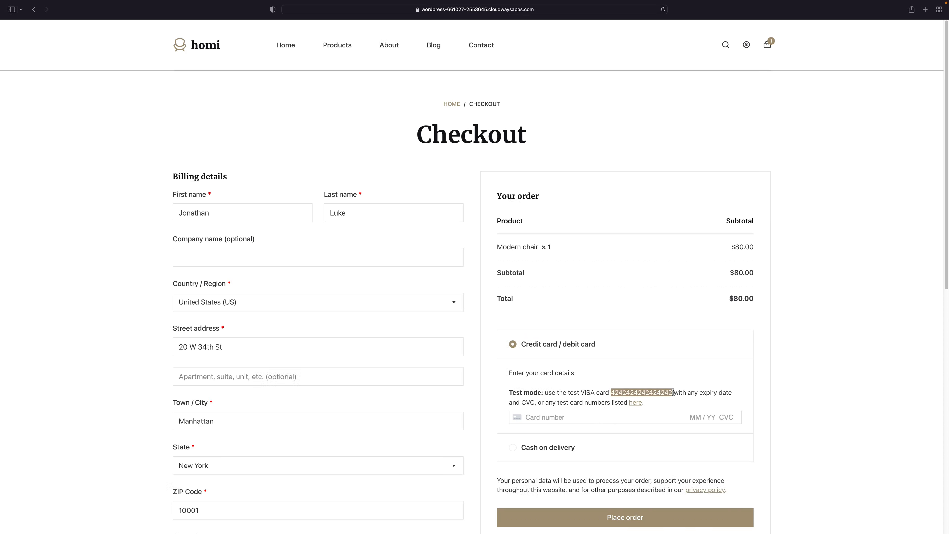
{"action": "left_click", "coordinate": [590, 418]}
{"action": "key", "text": "super+v"}
Enter expiry 12 / 22 and CVC 123, then place the $80.00 Modern chair order.
{"action": "type", "text": "12 / "}
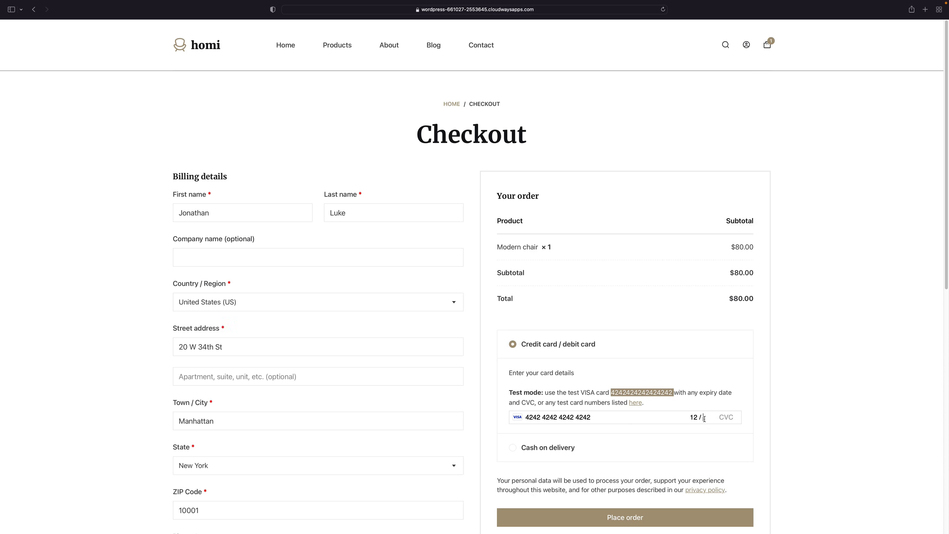
{"action": "type", "text": "22 "}
{"action": "type", "text": "123"}
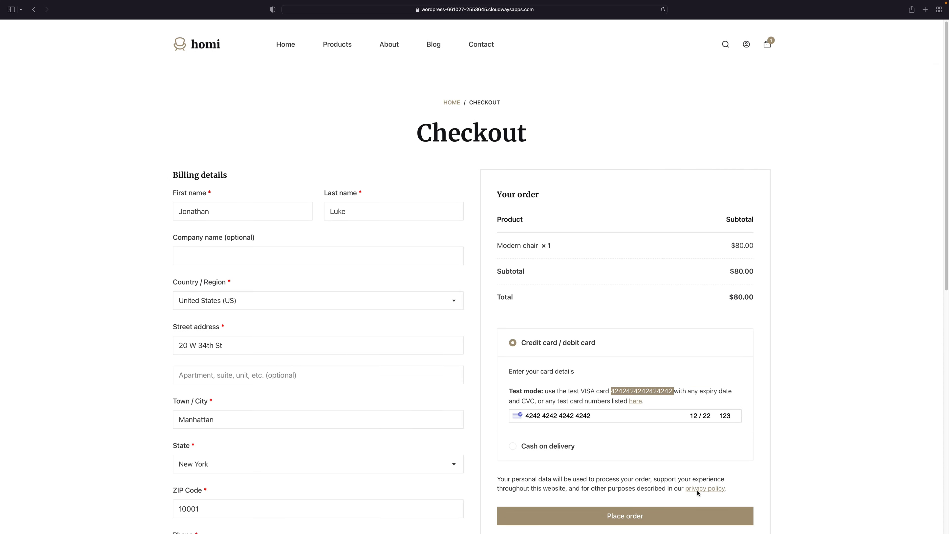
{"action": "scroll", "coordinate": [698, 467], "scroll_direction": "down", "scroll_amount": 1}
{"action": "left_click", "coordinate": [631, 512]}
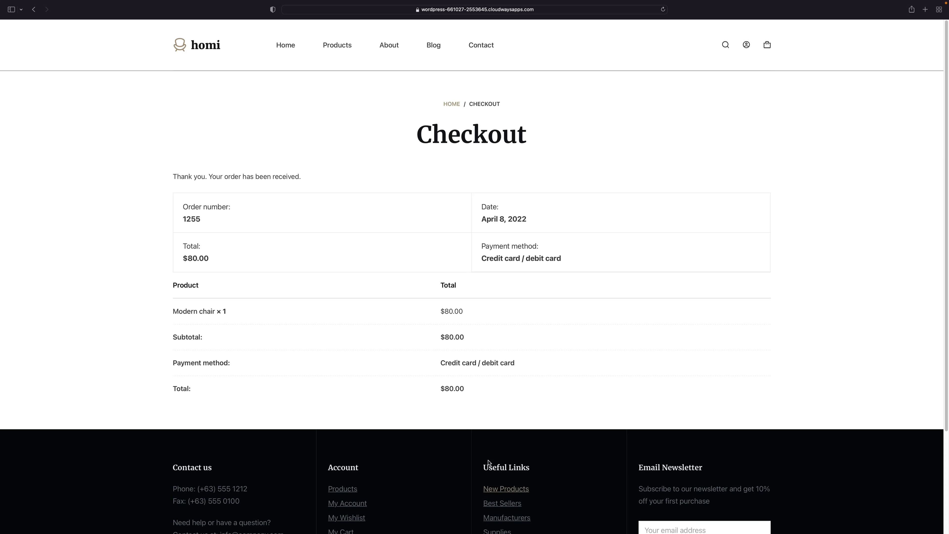
{"action": "key", "text": "super+Tab"}
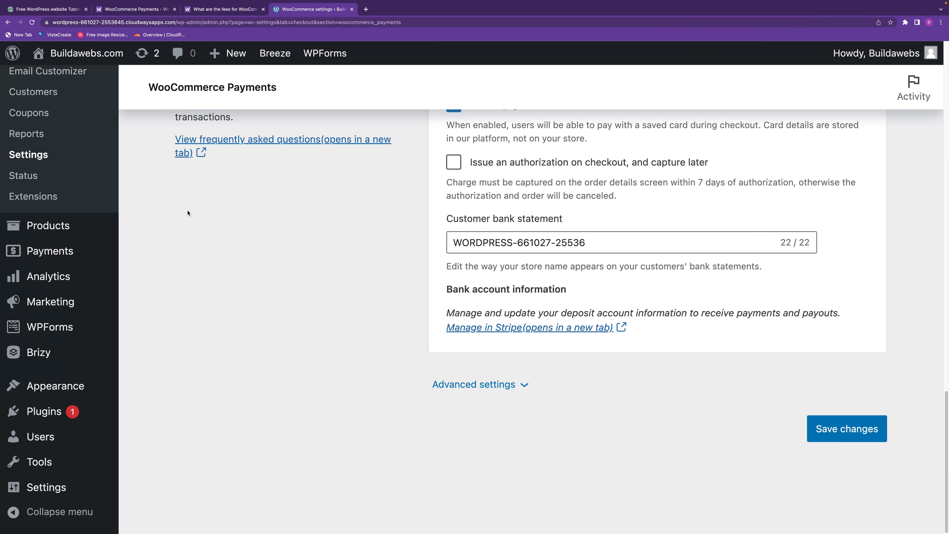
Go to WooCommerce Orders and open the top $80.00 order paid by credit card.
{"action": "scroll", "coordinate": [355, 246], "scroll_direction": "up", "scroll_amount": 7}
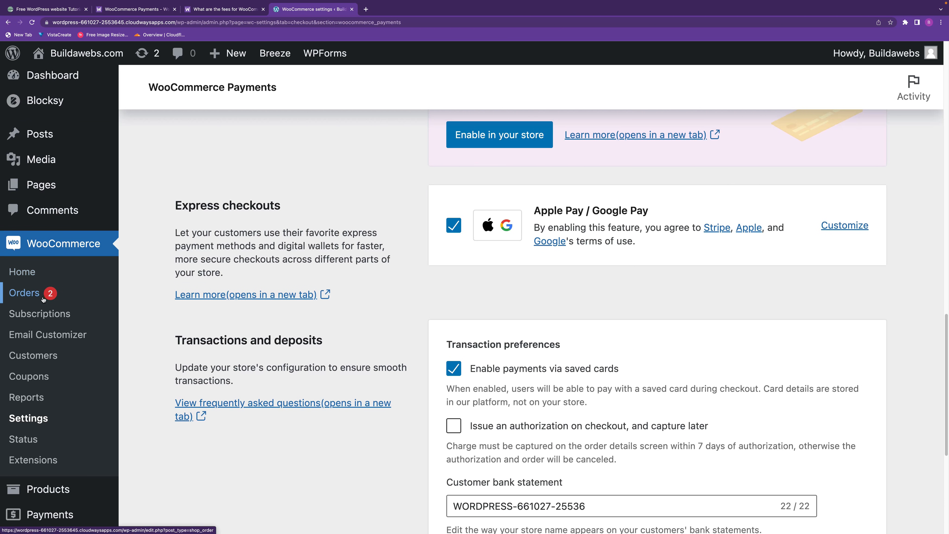
{"action": "left_click", "coordinate": [32, 296]}
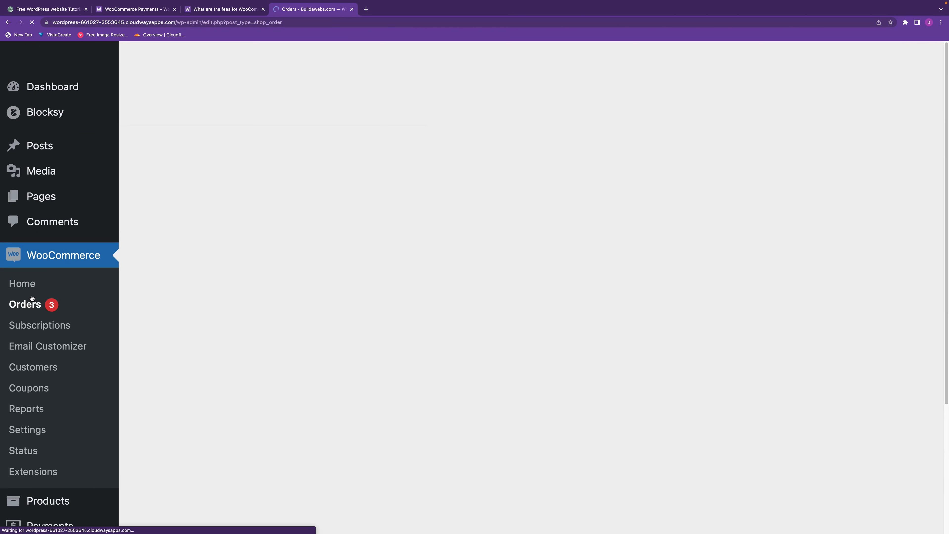
{"action": "scroll", "coordinate": [416, 397], "scroll_direction": "down", "scroll_amount": 2}
{"action": "scroll", "coordinate": [417, 397], "scroll_direction": "down", "scroll_amount": 5}
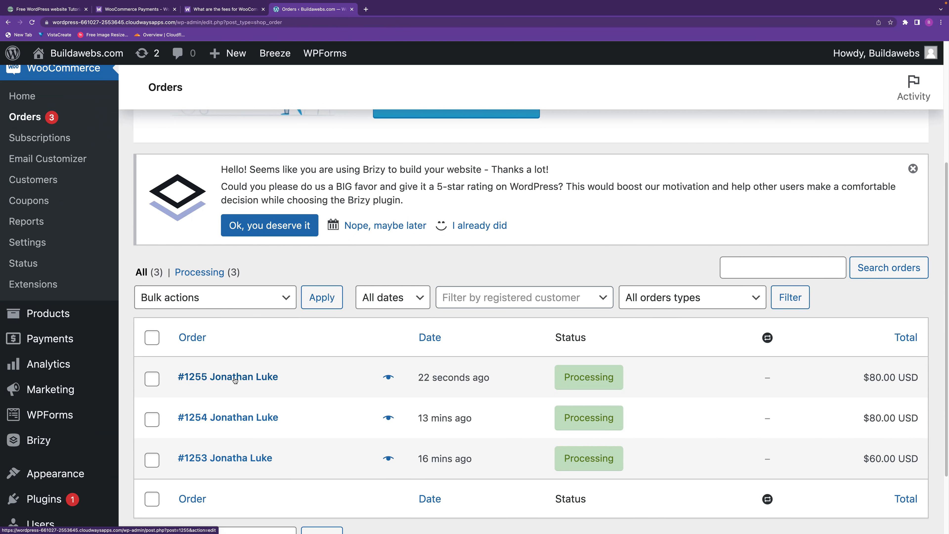
{"action": "left_click", "coordinate": [235, 378]}
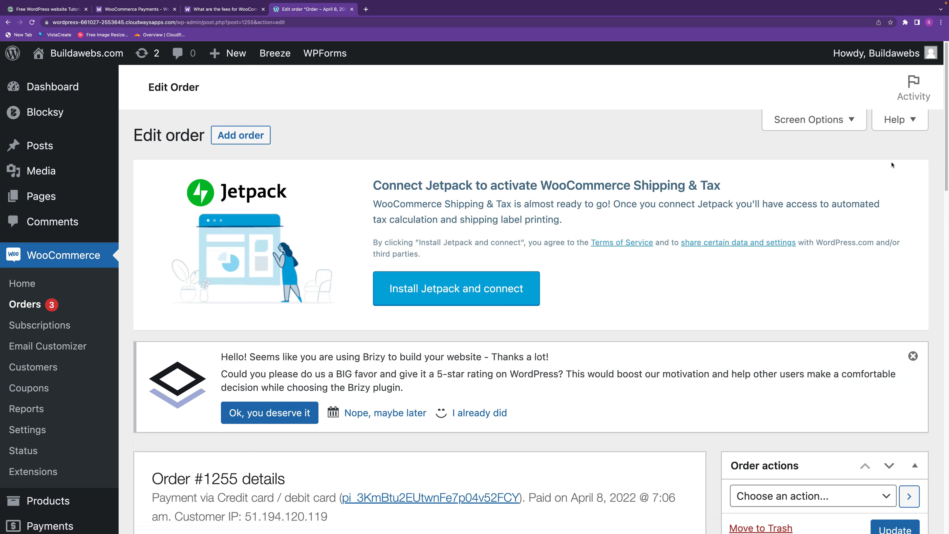
Change order #1255's status to Completed and update the order.
{"action": "scroll", "coordinate": [930, 262], "scroll_direction": "down", "scroll_amount": 8}
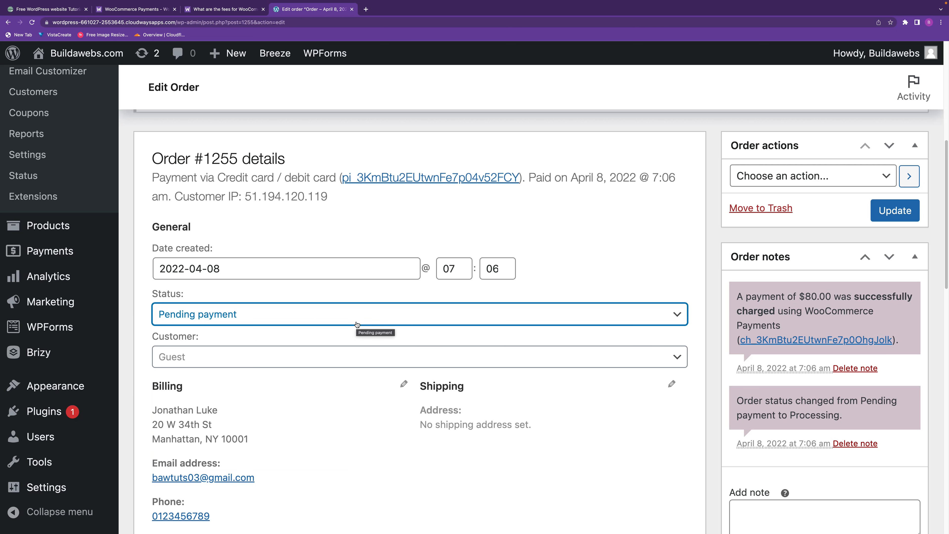
{"action": "left_click", "coordinate": [358, 324]}
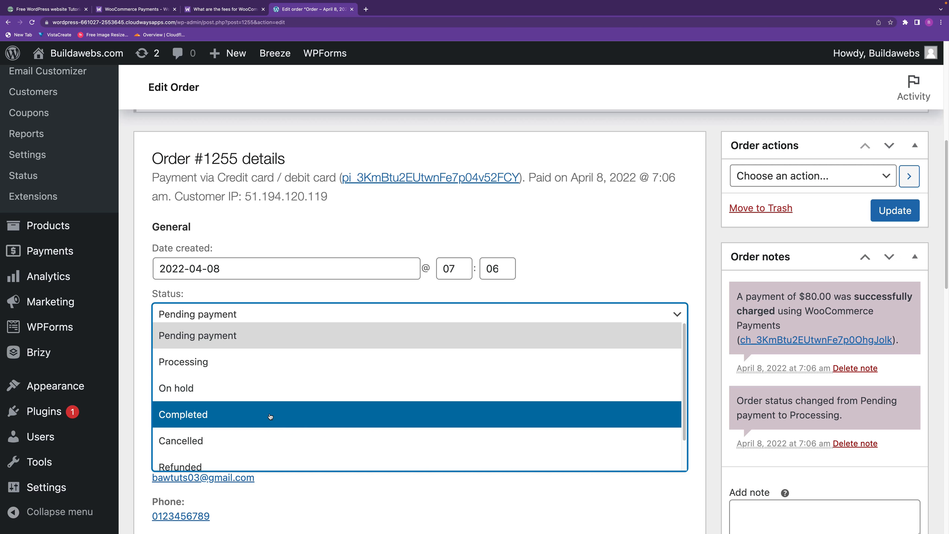
{"action": "left_click", "coordinate": [269, 417]}
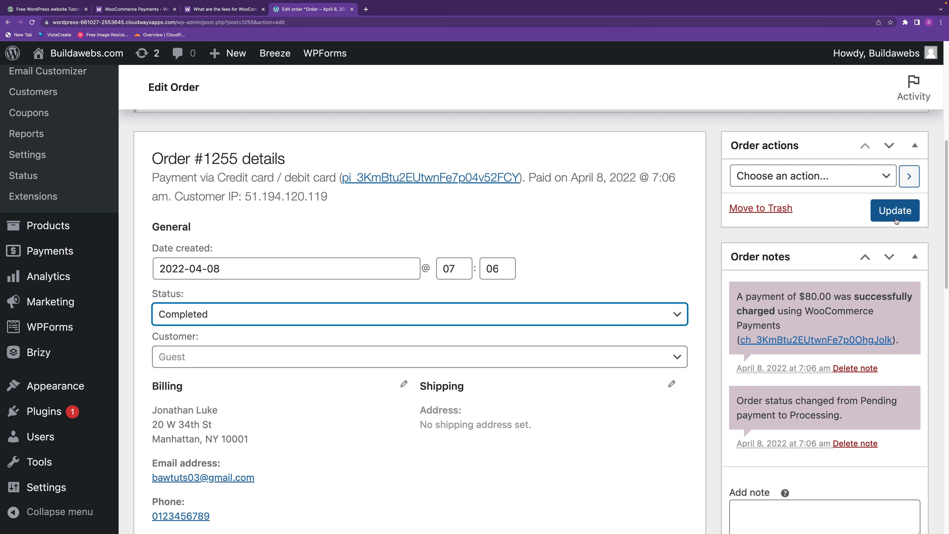
{"action": "left_click", "coordinate": [895, 217]}
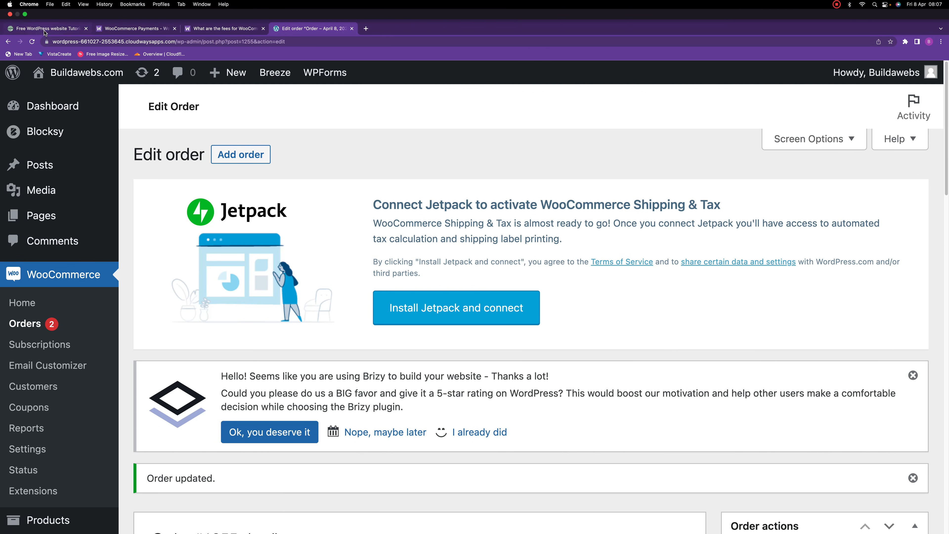
Switch to the buildawebs.com tab showing the 'Welcome to Buildawebs!' banner.
{"action": "left_click", "coordinate": [43, 30]}
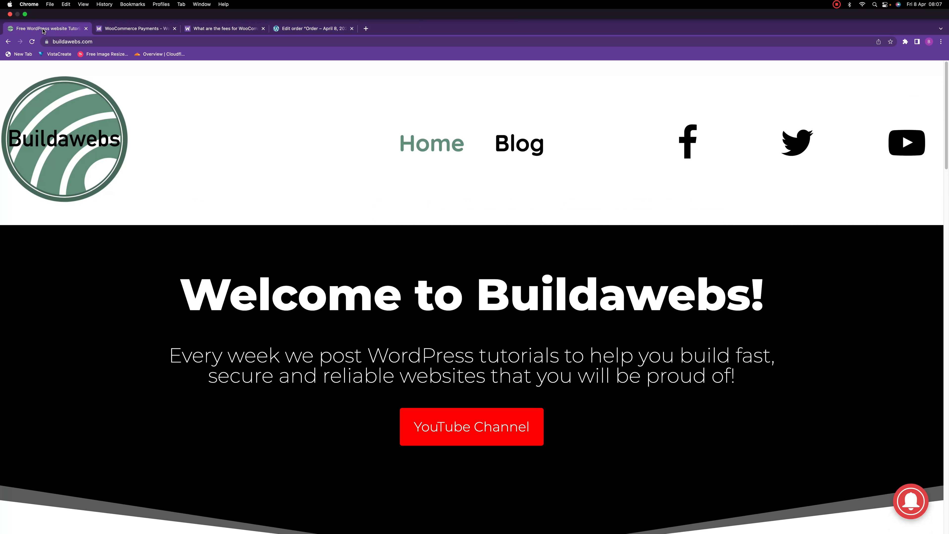